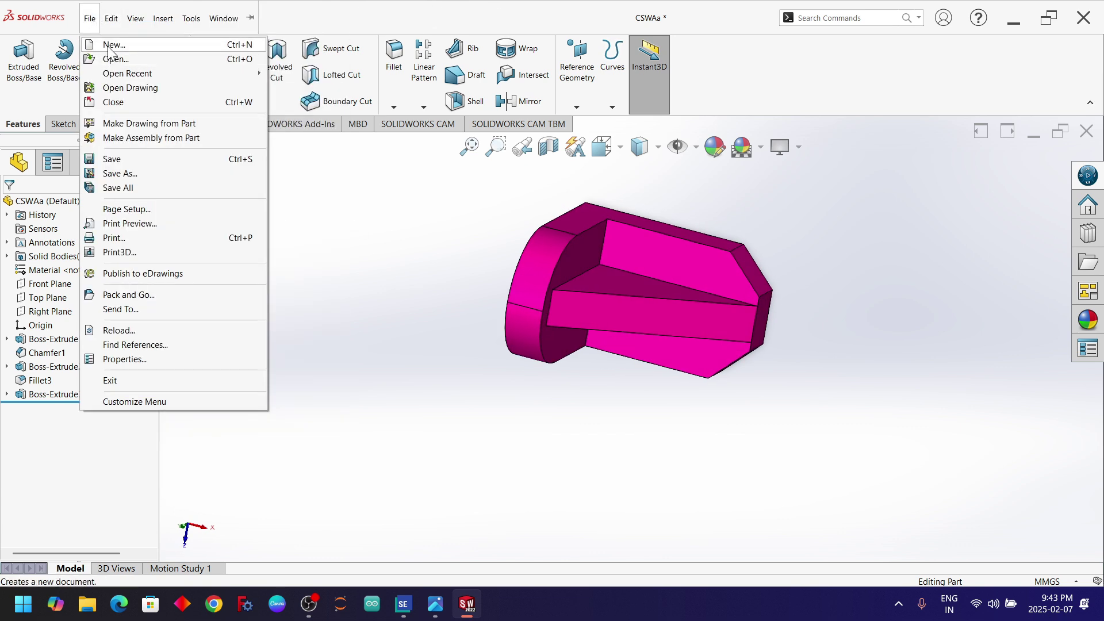
Create a new part document.
{"action": "left_click", "coordinate": [110, 46]}
{"action": "left_click", "coordinate": [236, 228]}
{"action": "left_click", "coordinate": [454, 457]}
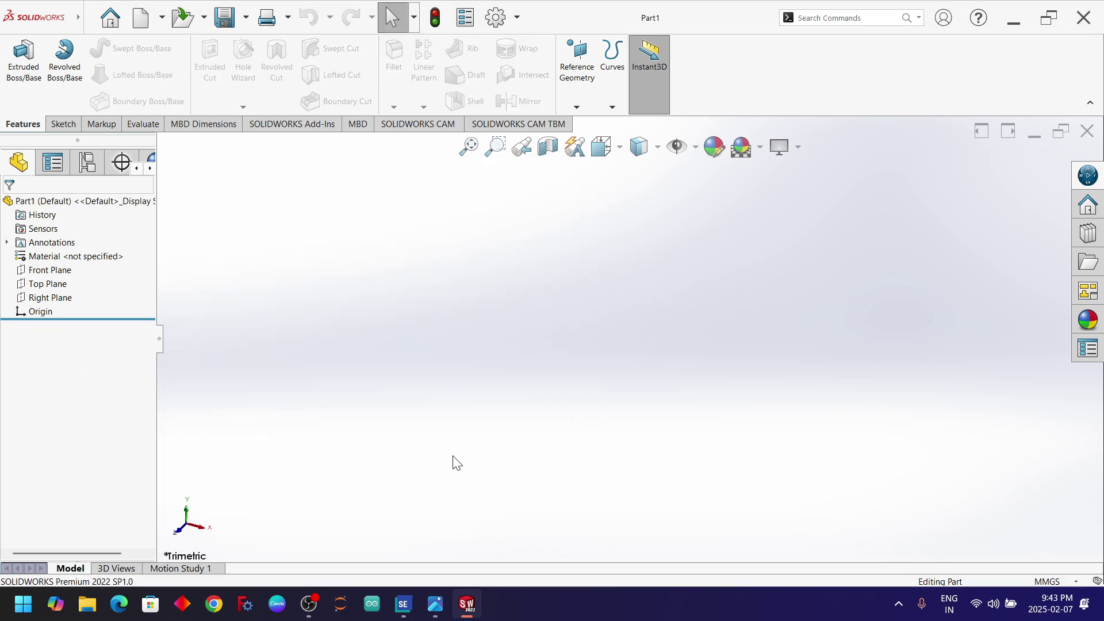
Consult the reference drawing and sketch a center rectangle about 129 mm wide on the Top Plane, centred on the origin.
{"action": "key", "text": "alt+Tab"}
{"action": "scroll", "coordinate": [540, 373], "scroll_direction": "down", "scroll_amount": 1}
{"action": "scroll", "coordinate": [541, 373], "scroll_direction": "up", "scroll_amount": 1}
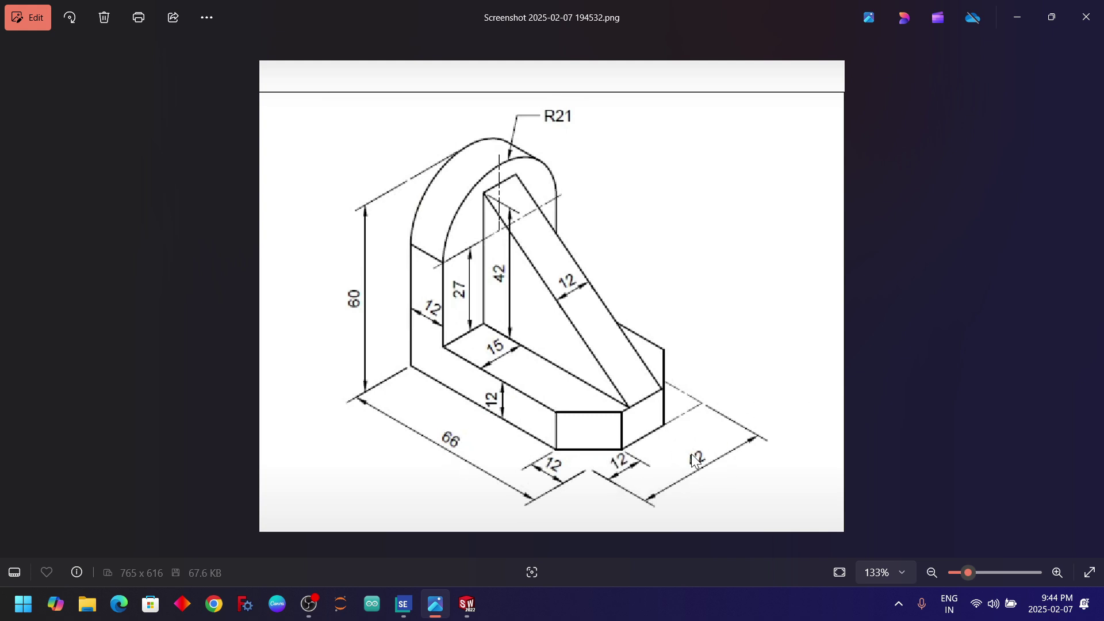
{"action": "key", "text": "alt+Tab"}
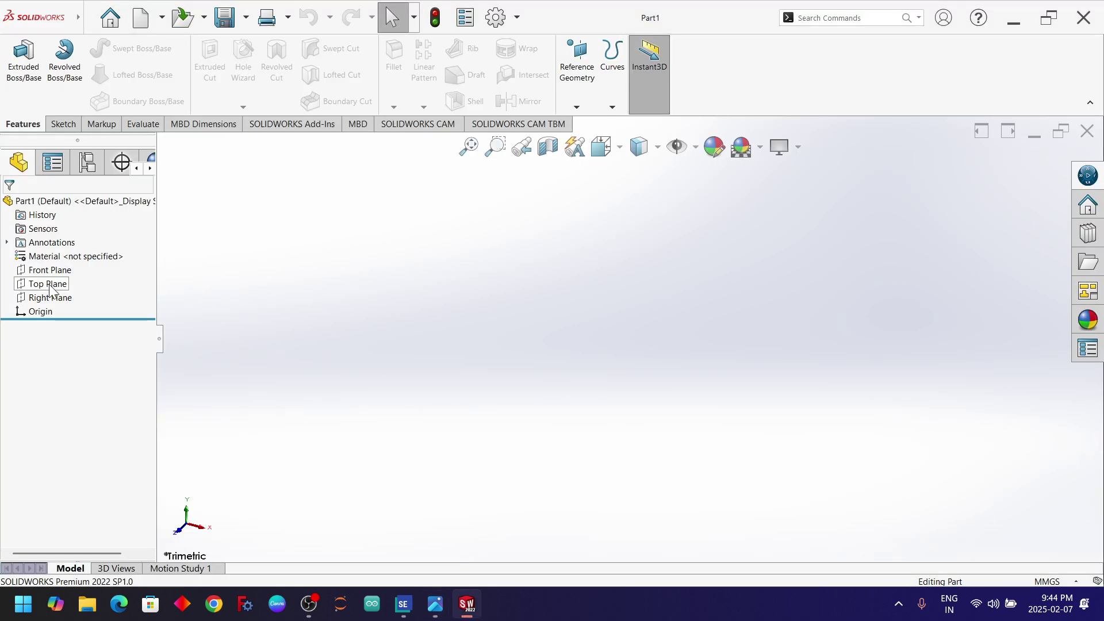
{"action": "left_click", "coordinate": [50, 284]}
{"action": "left_click", "coordinate": [56, 262]}
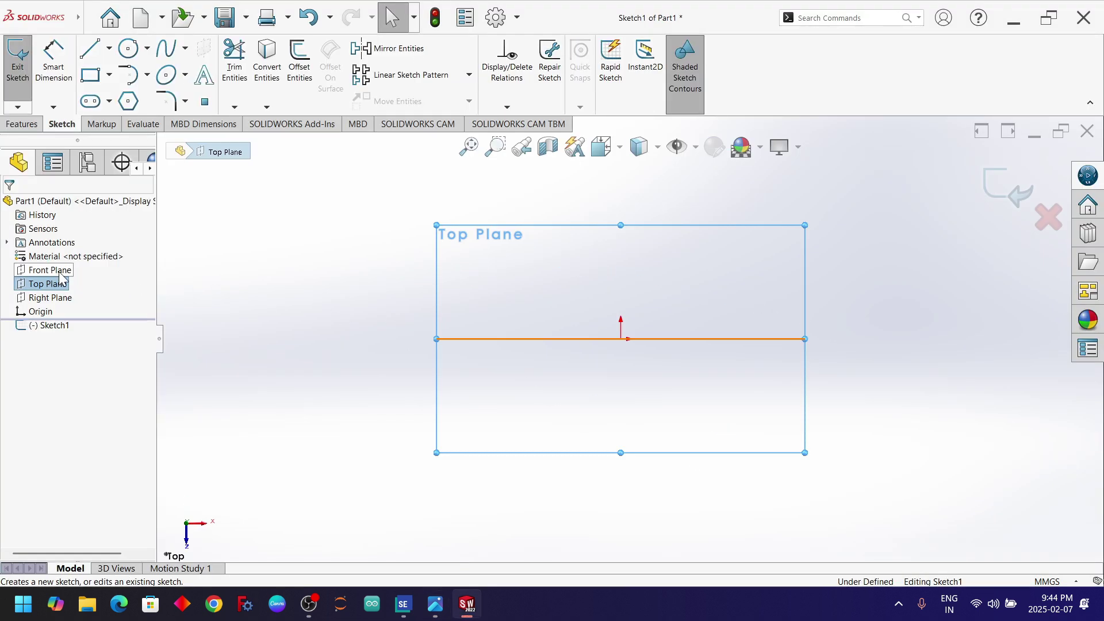
{"action": "left_click", "coordinate": [108, 75]}
{"action": "left_click", "coordinate": [118, 109]}
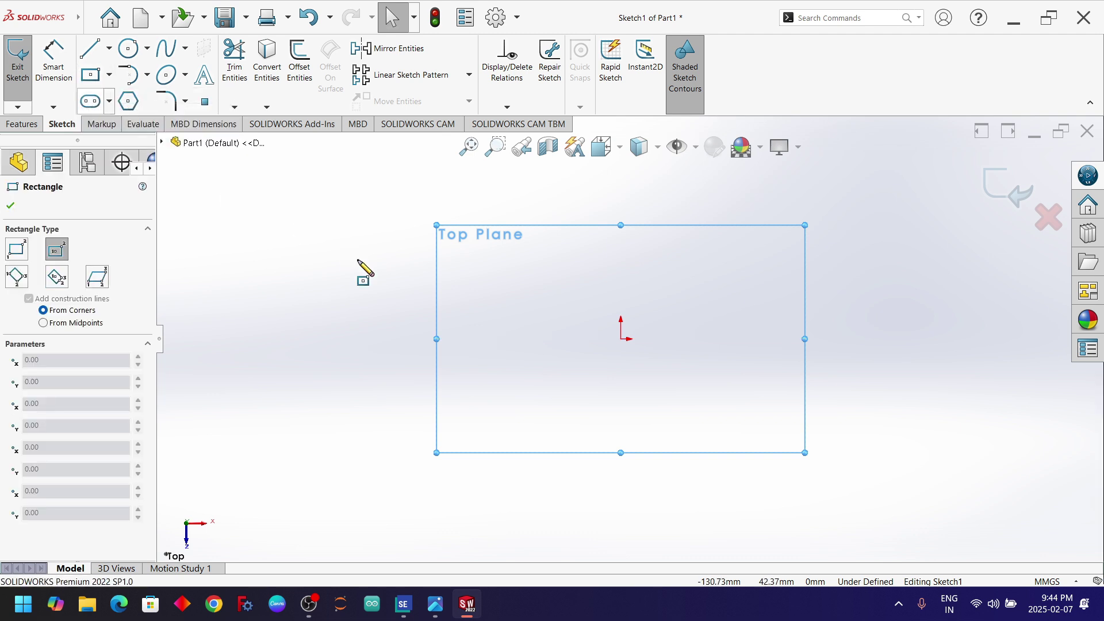
{"action": "left_click", "coordinate": [623, 343]}
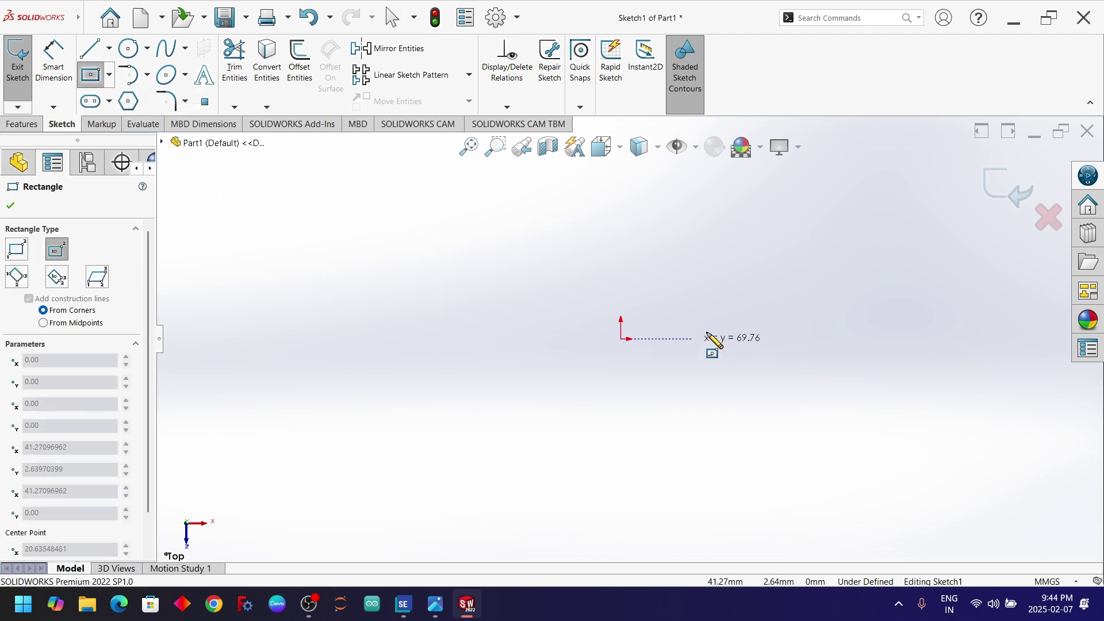
{"action": "left_click", "coordinate": [754, 238]}
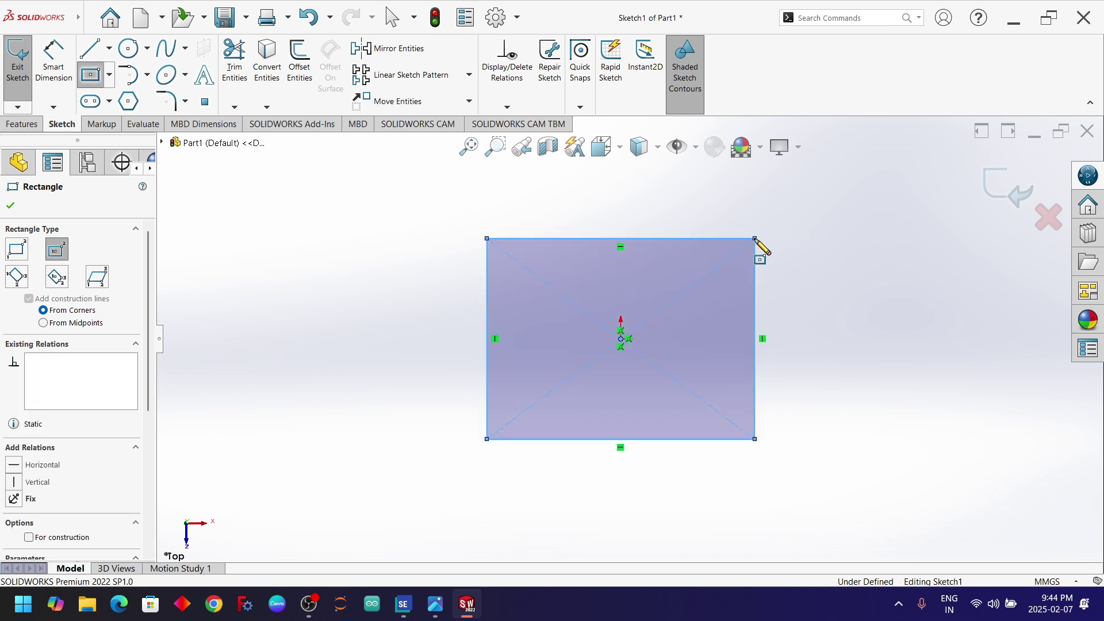
Dimension the center rectangle to 66 mm horizontally and 42 mm vertically.
{"action": "left_click", "coordinate": [53, 68]}
{"action": "left_click", "coordinate": [633, 439]}
{"action": "left_click", "coordinate": [642, 496]}
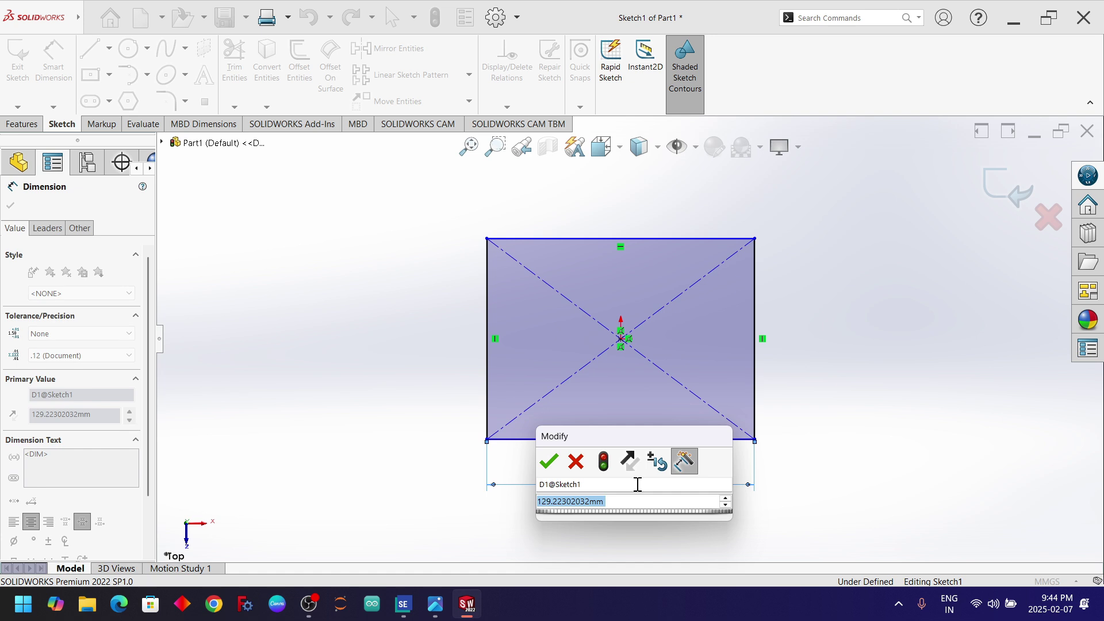
{"action": "type", "text": "66"}
{"action": "key", "text": "Return"}
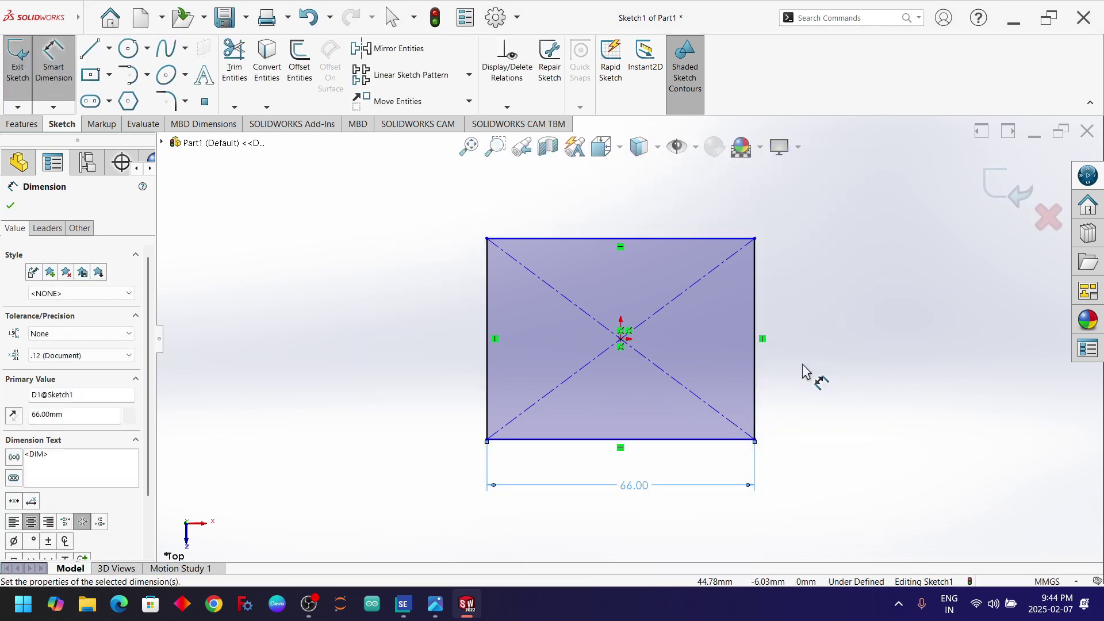
{"action": "left_click", "coordinate": [756, 377]}
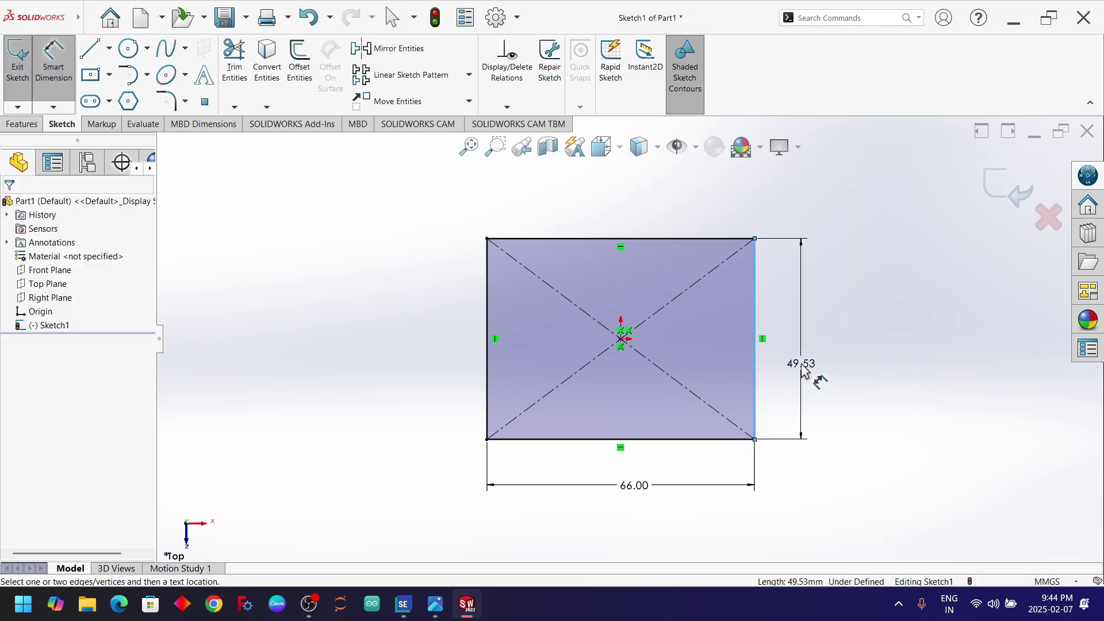
{"action": "left_click", "coordinate": [803, 371]}
{"action": "type", "text": "42"}
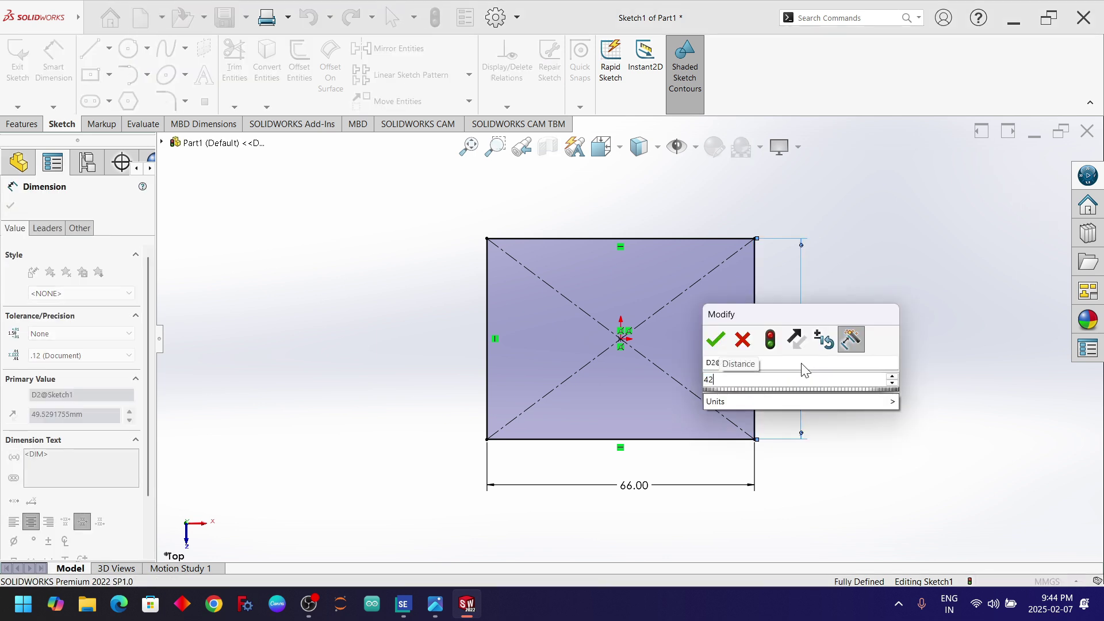
{"action": "key", "text": "Return"}
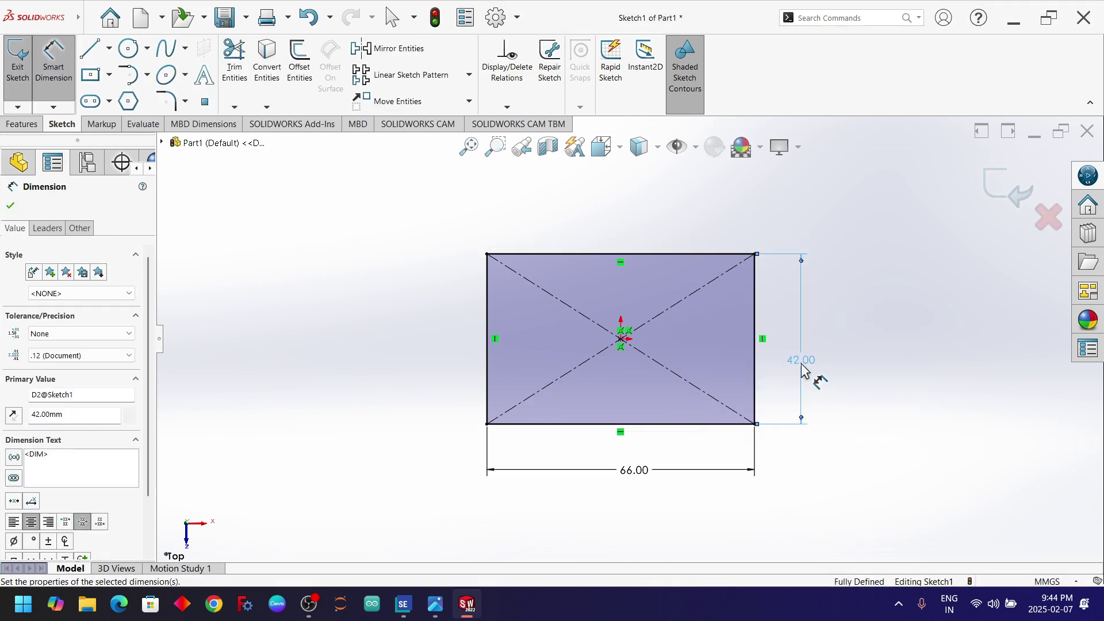
Extrude the rectangle as a blind boss 12 mm deep to form the base block.
{"action": "left_click", "coordinate": [19, 130]}
{"action": "left_click", "coordinate": [18, 60]}
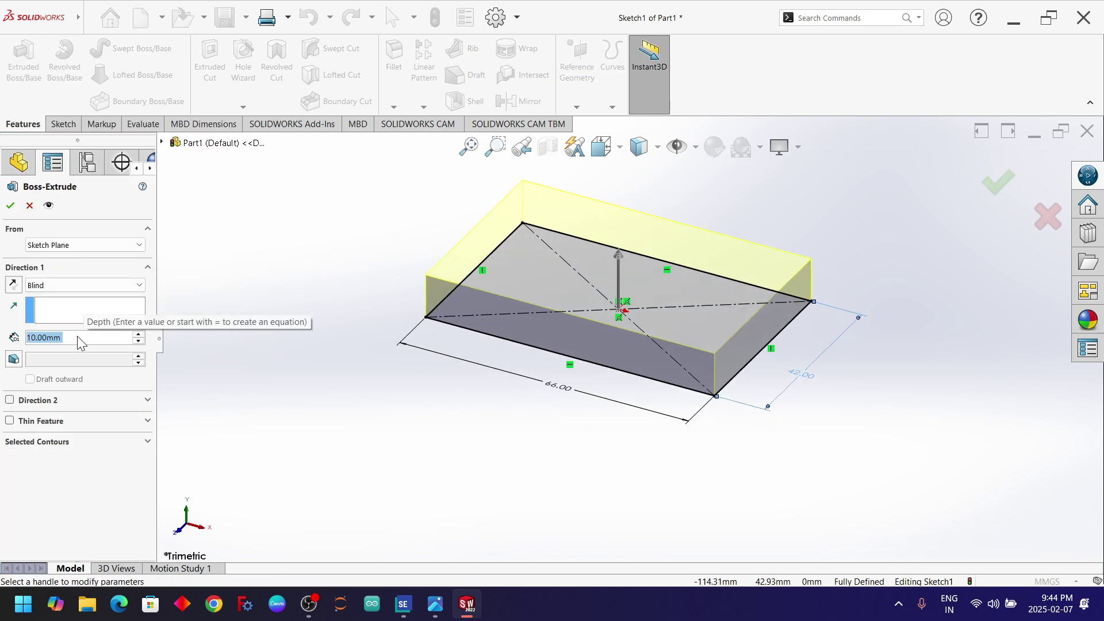
{"action": "type", "text": "12"}
{"action": "key", "text": "Return"}
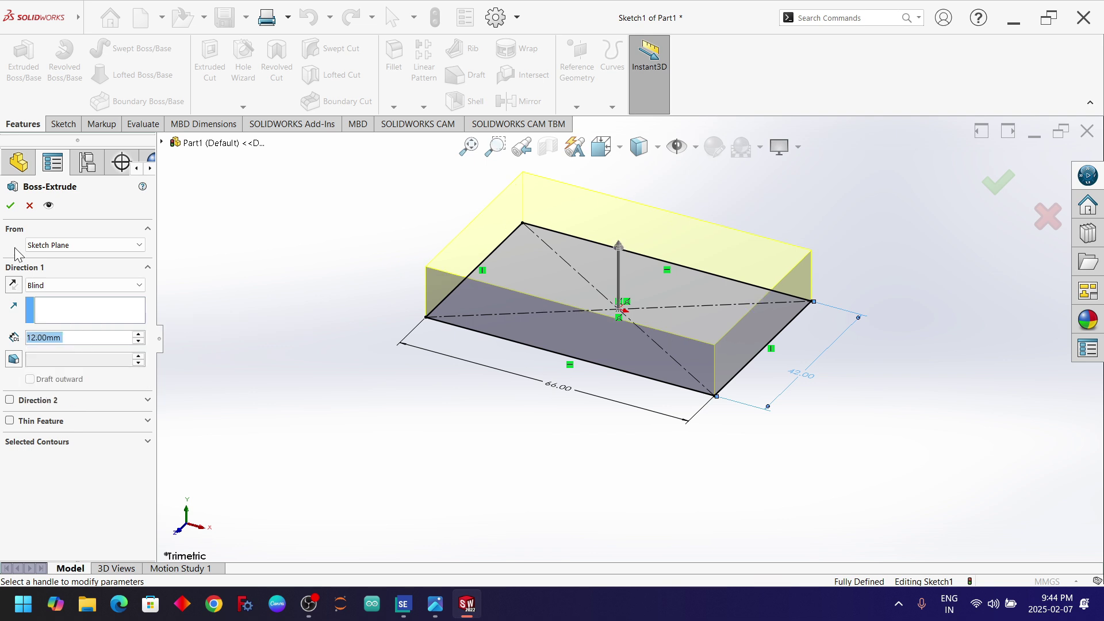
{"action": "left_click", "coordinate": [10, 205]}
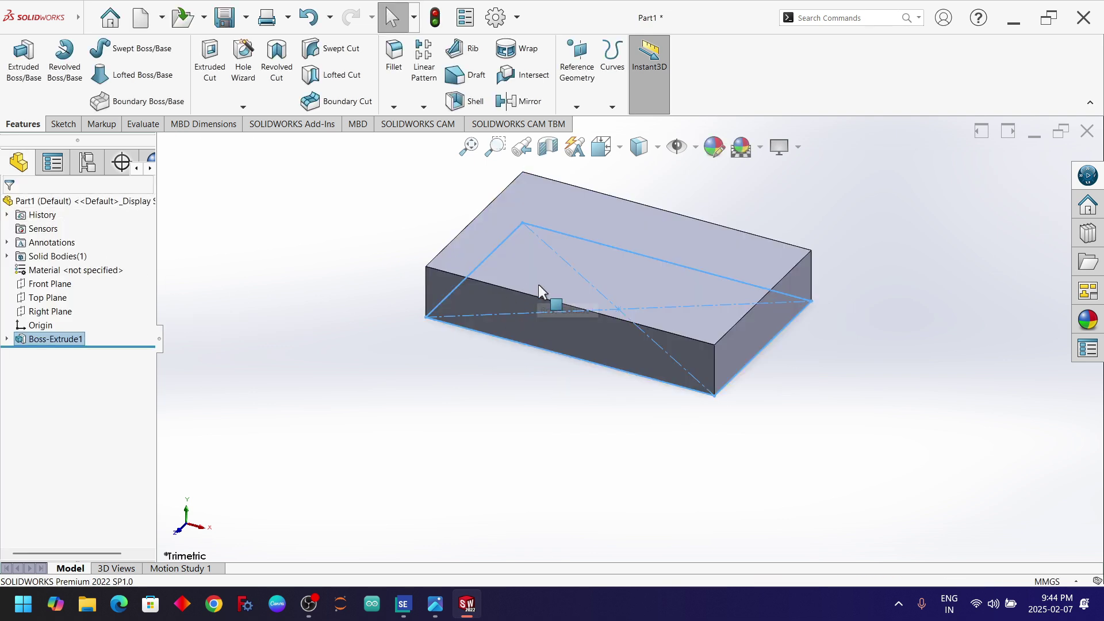
{"action": "scroll", "coordinate": [539, 284], "scroll_direction": "up", "scroll_amount": 2}
{"action": "scroll", "coordinate": [516, 282], "scroll_direction": "down", "scroll_amount": 2}
{"action": "left_click", "coordinate": [420, 244]}
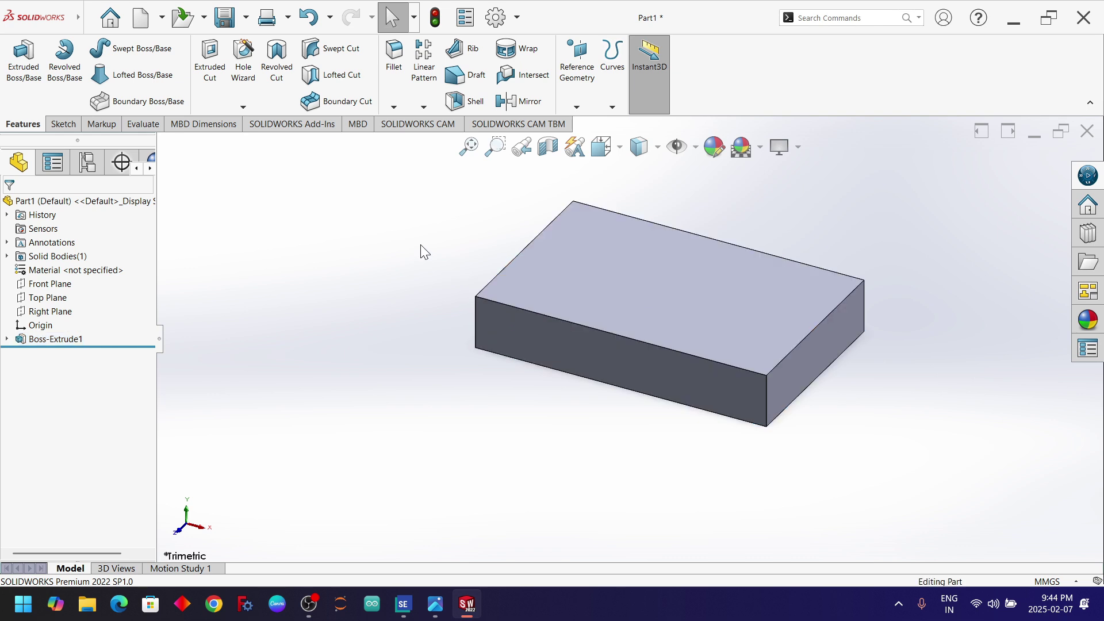
Check the reference drawing and chamfer the two vertical edges at one short end of the base by 12 mm at 45 degrees.
{"action": "key", "text": "alt+Tab"}
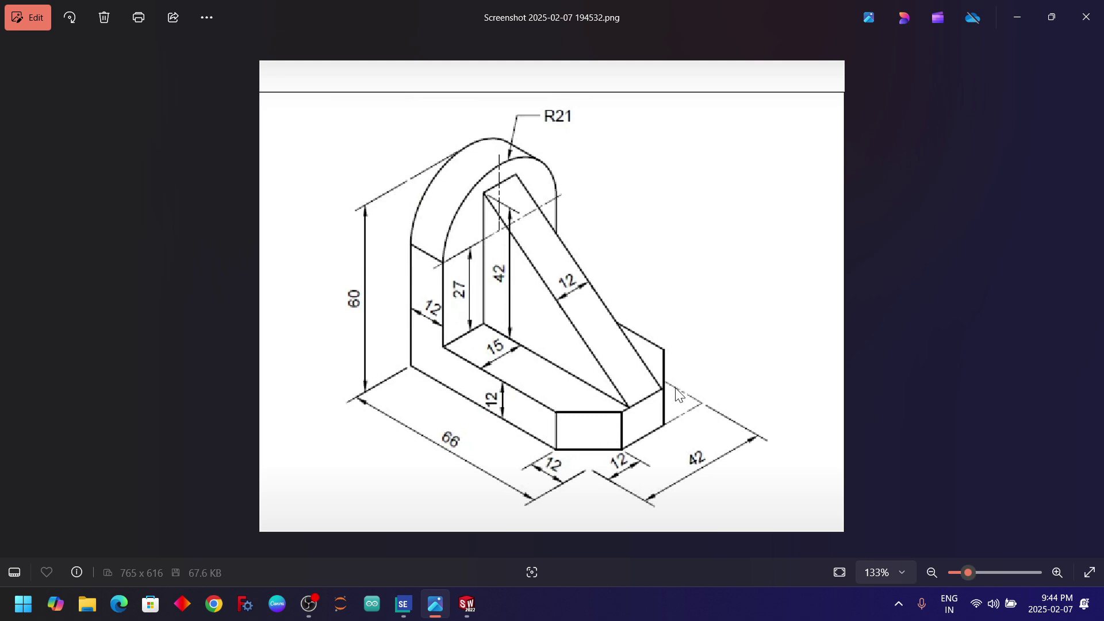
{"action": "key", "text": "alt+Tab"}
{"action": "scroll", "coordinate": [737, 396], "scroll_direction": "down", "scroll_amount": 1}
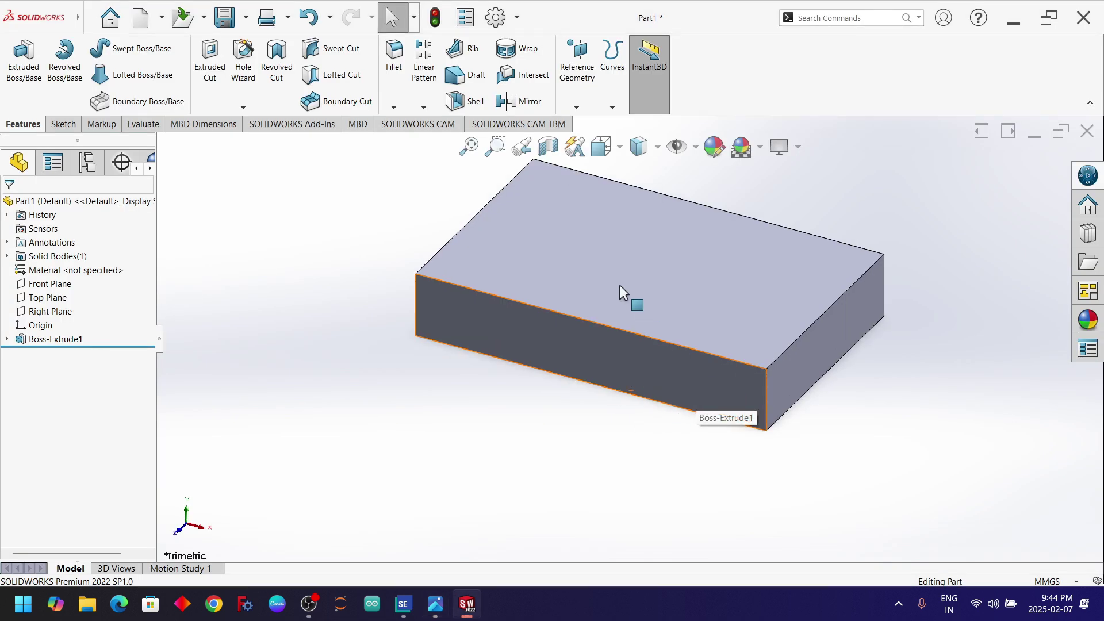
{"action": "left_click", "coordinate": [394, 108]}
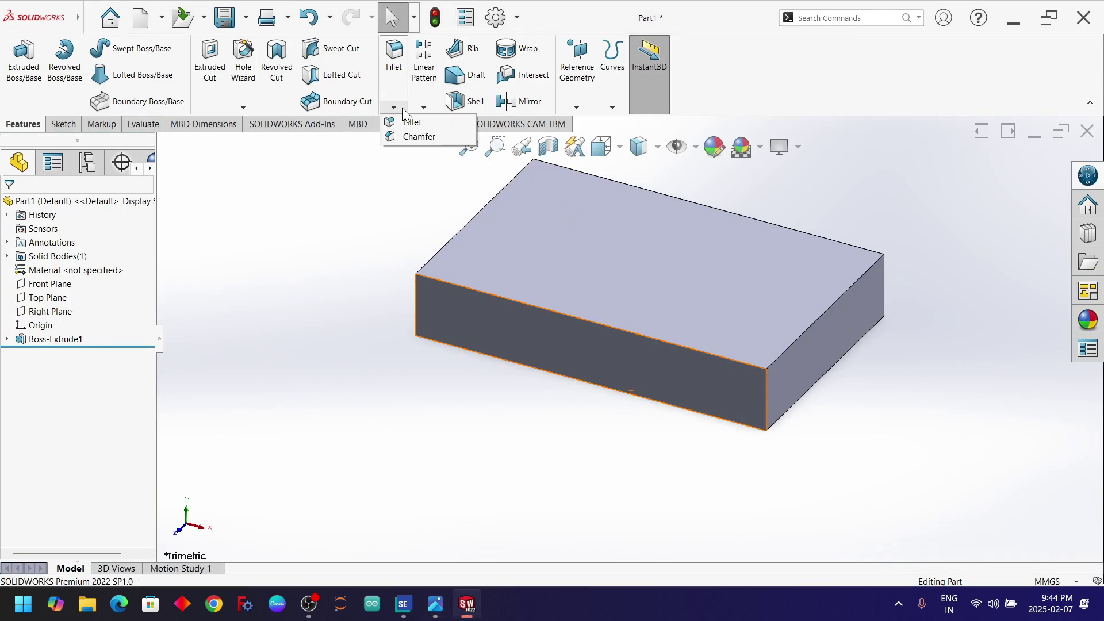
{"action": "left_click", "coordinate": [402, 137]}
{"action": "scroll", "coordinate": [684, 362], "scroll_direction": "down", "scroll_amount": 1}
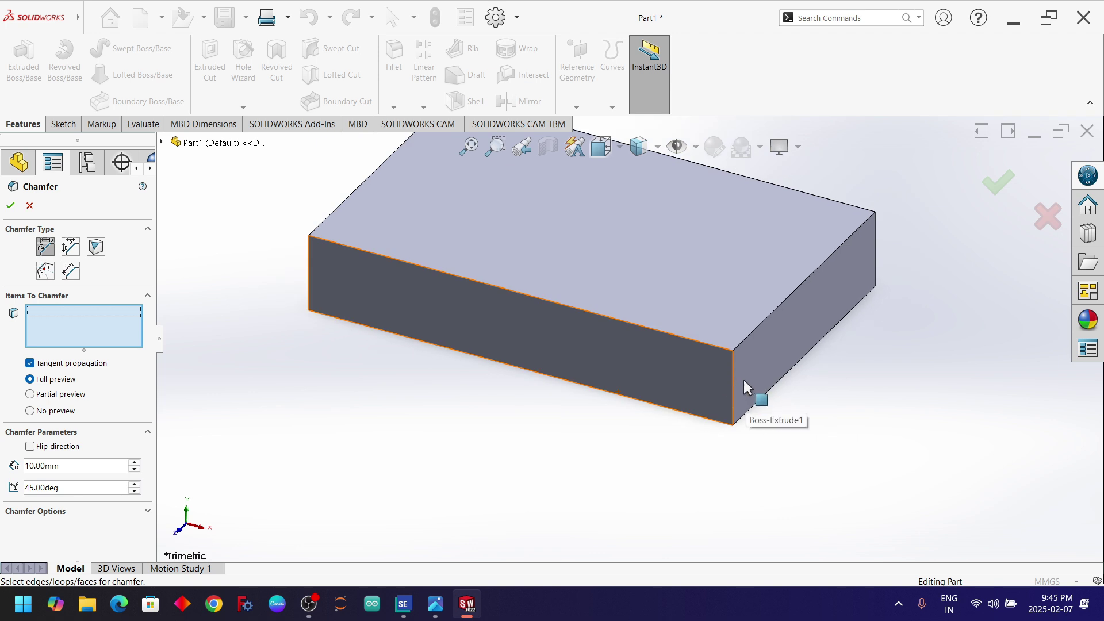
{"action": "scroll", "coordinate": [743, 380], "scroll_direction": "down", "scroll_amount": 1}
{"action": "scroll", "coordinate": [743, 378], "scroll_direction": "up", "scroll_amount": 2}
{"action": "scroll", "coordinate": [683, 279], "scroll_direction": "down", "scroll_amount": 1}
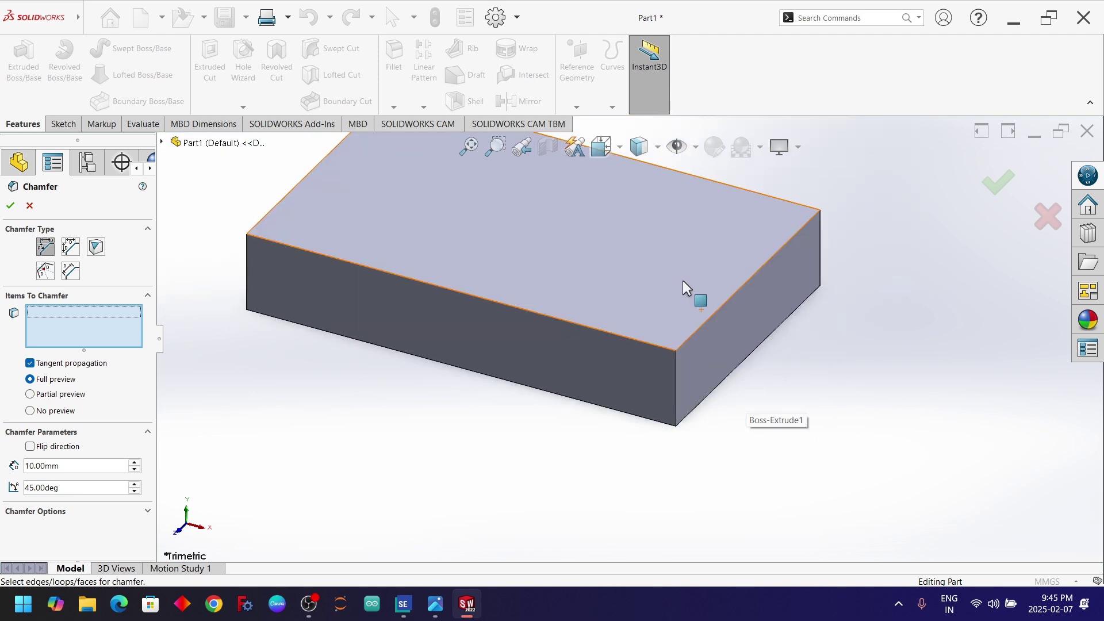
{"action": "scroll", "coordinate": [679, 291], "scroll_direction": "up", "scroll_amount": 1}
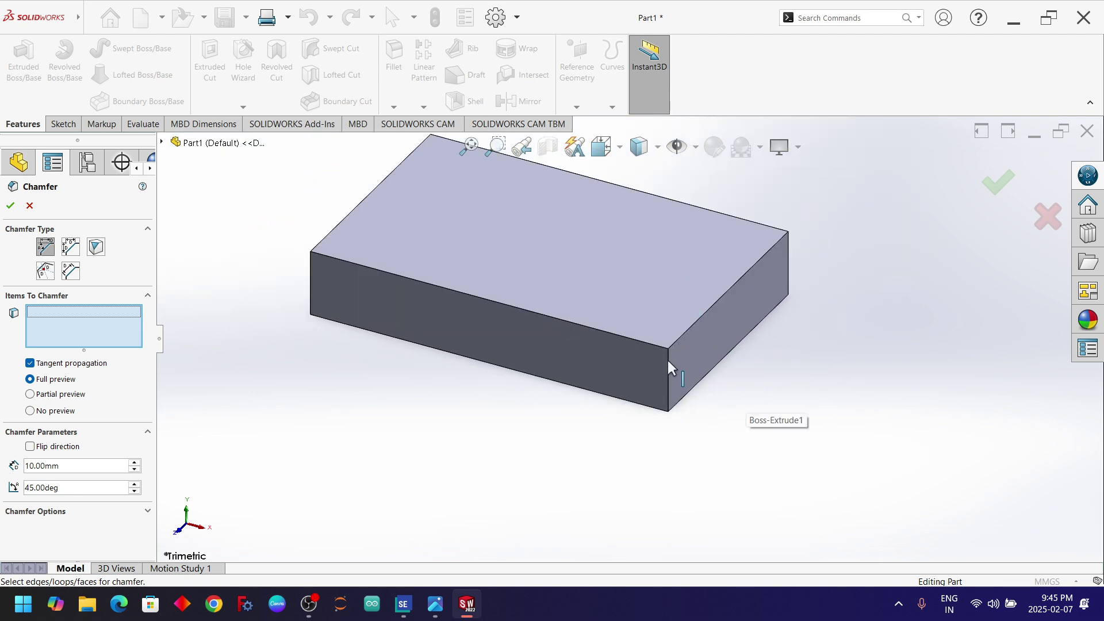
{"action": "scroll", "coordinate": [667, 360], "scroll_direction": "down", "scroll_amount": 1}
{"action": "left_click", "coordinate": [665, 366]}
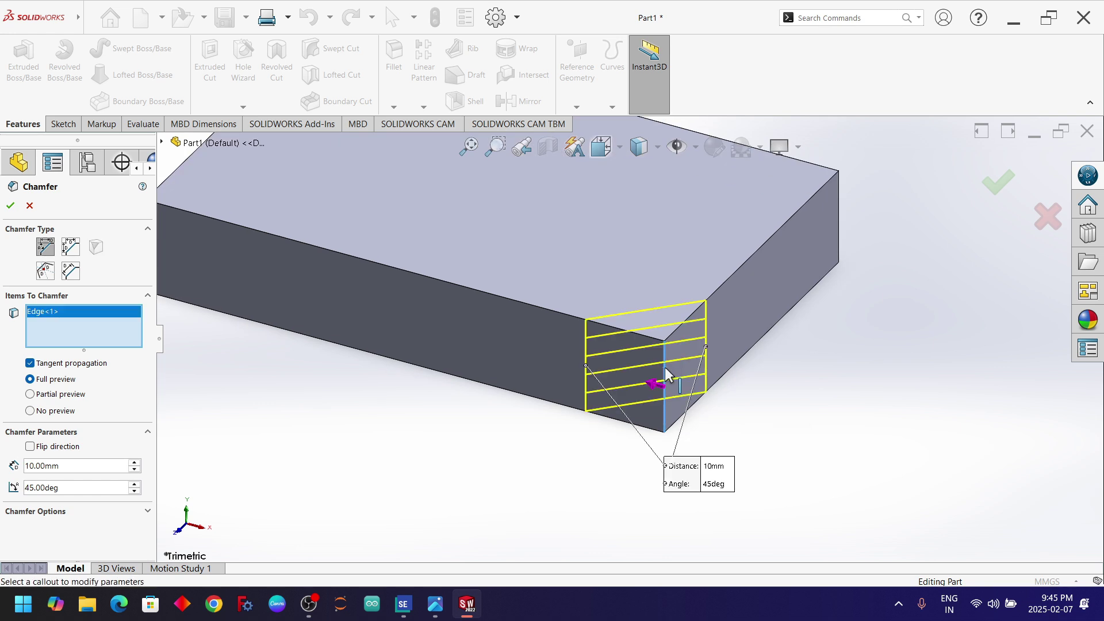
{"action": "left_click", "coordinate": [837, 209]}
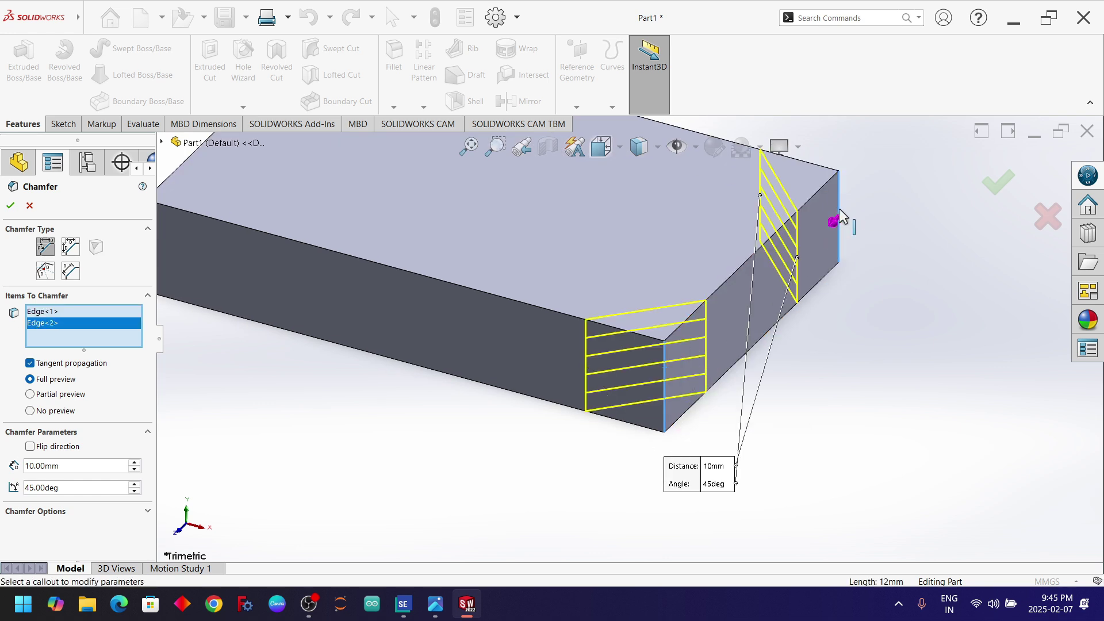
{"action": "left_click_drag", "start_coordinate": [68, 467], "coordinate": [21, 461]}
{"action": "type", "text": "12"}
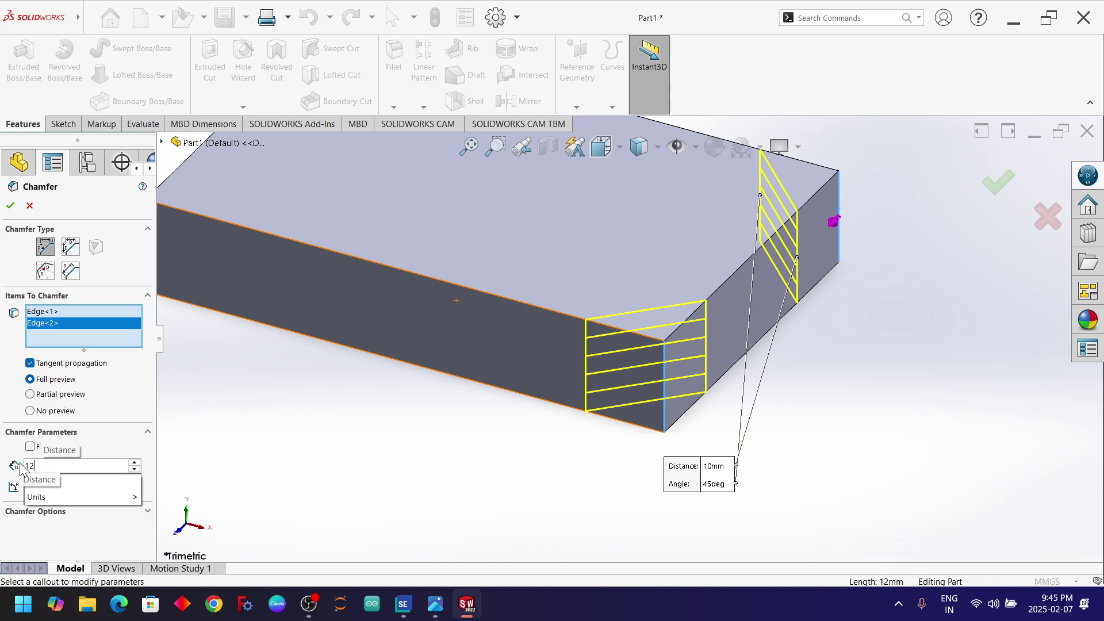
{"action": "key", "text": "Return"}
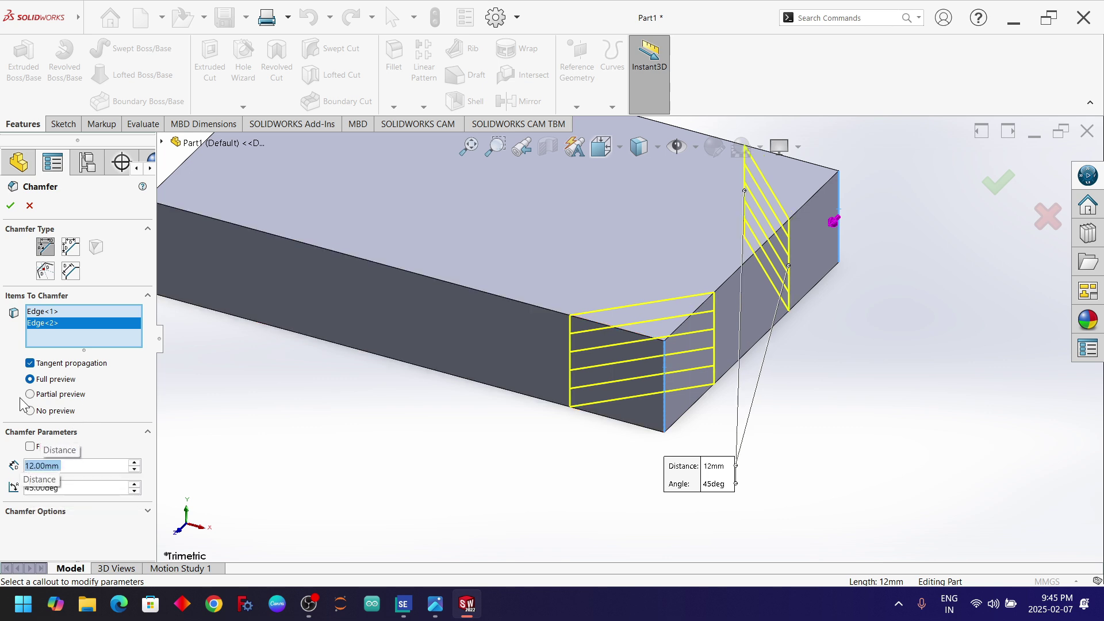
{"action": "left_click", "coordinate": [10, 205]}
{"action": "scroll", "coordinate": [464, 343], "scroll_direction": "up", "scroll_amount": 3}
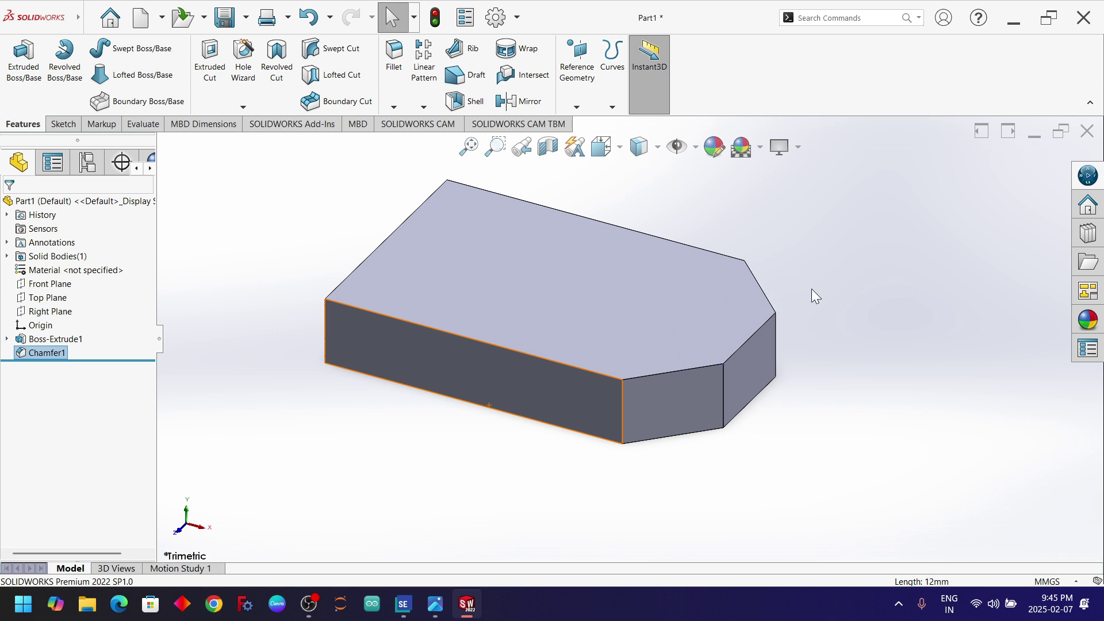
Consult the reference drawing and sketch a corner rectangle about 6.6 by 42 mm on the base's top face, along the unchamfered short edge.
{"action": "key", "text": "alt+Tab"}
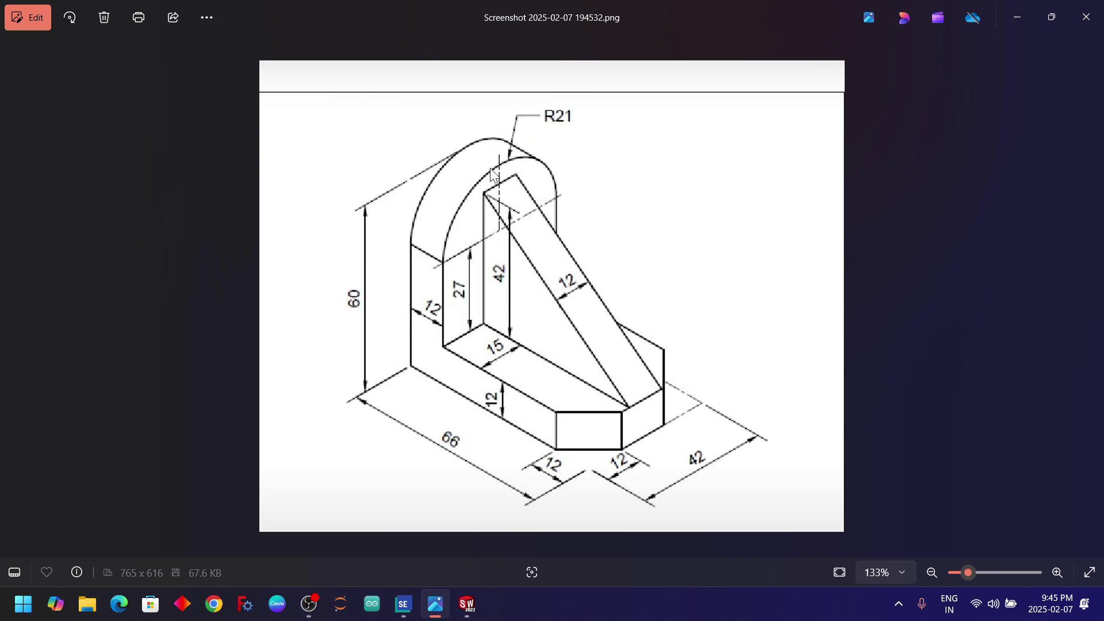
{"action": "key", "text": "alt+Tab"}
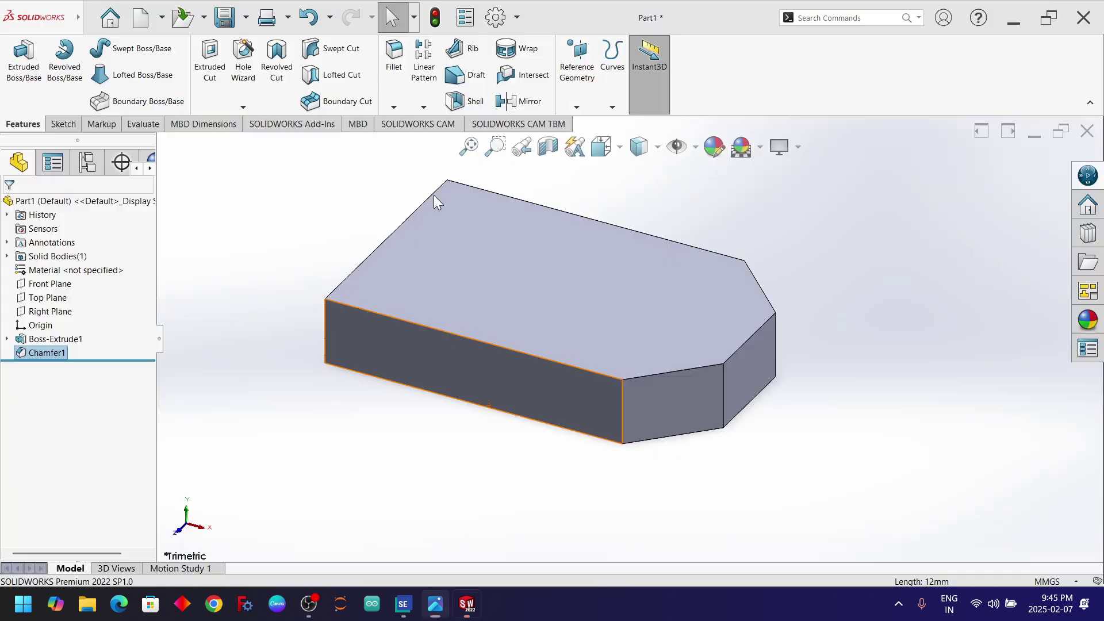
{"action": "left_click", "coordinate": [471, 253]}
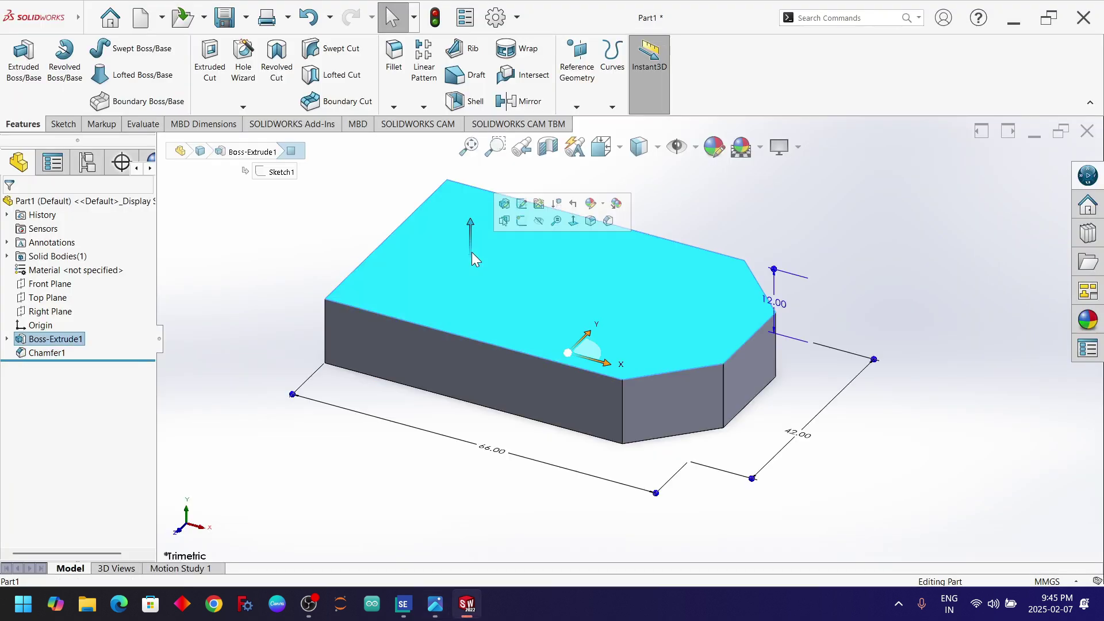
{"action": "left_click", "coordinate": [522, 221]}
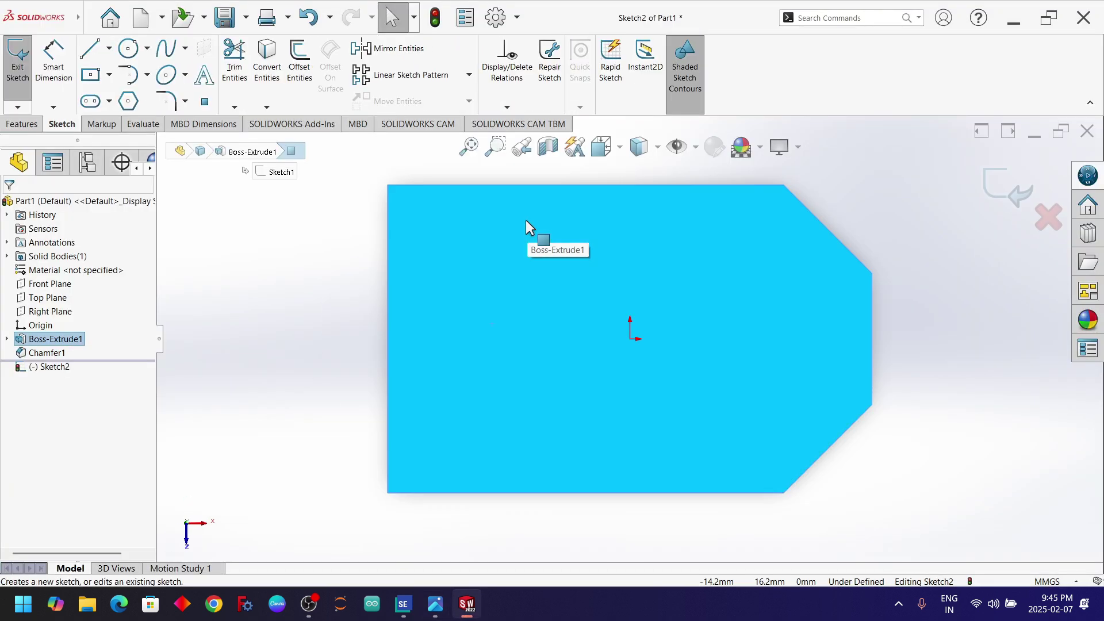
{"action": "left_click", "coordinate": [108, 75]}
{"action": "left_click", "coordinate": [112, 98]}
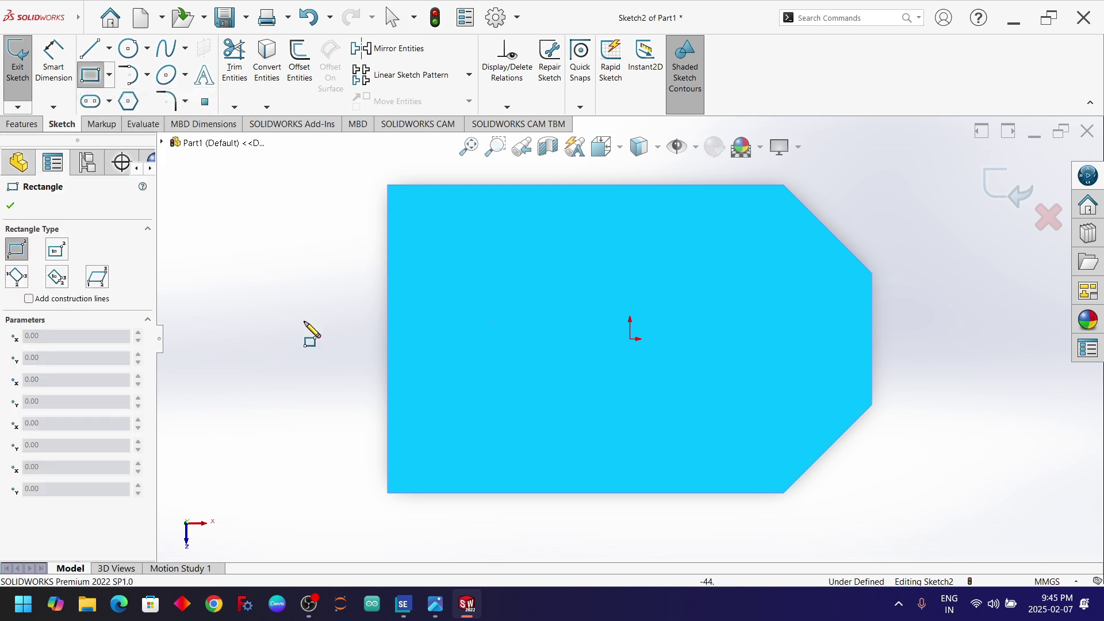
{"action": "left_click", "coordinate": [388, 492]}
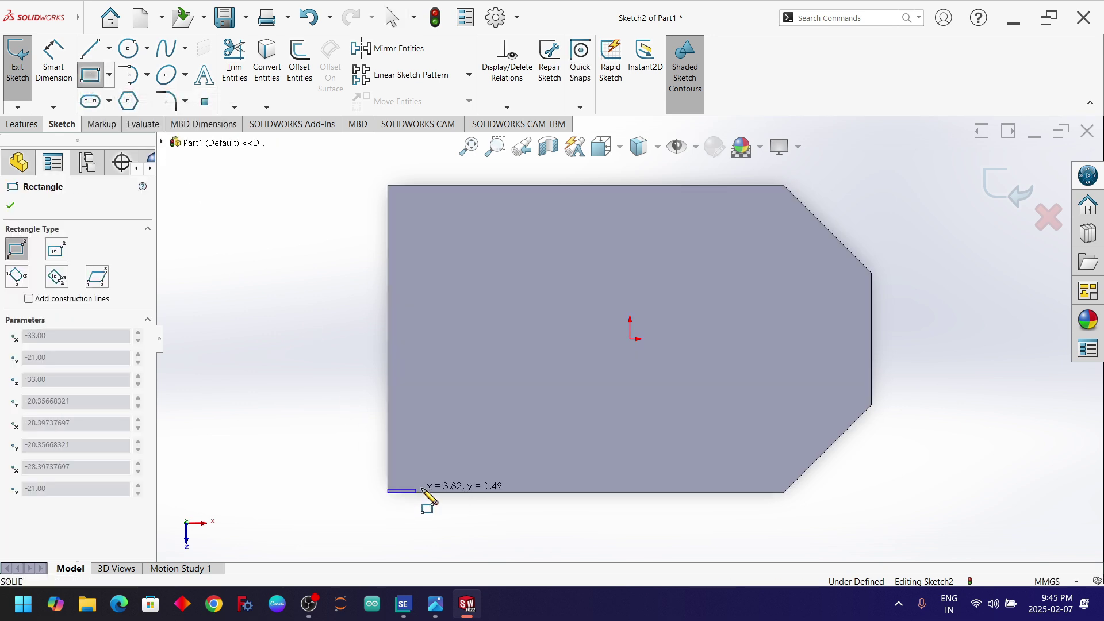
{"action": "left_click", "coordinate": [436, 184]}
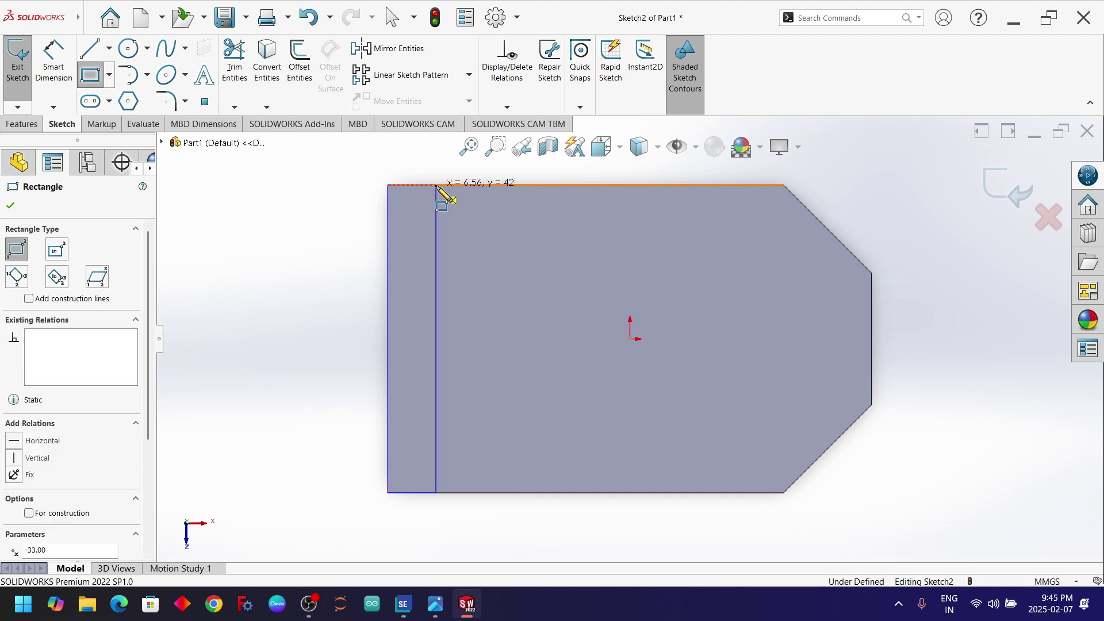
Dimension the short side of the rectangle on the base's top face to 12 mm.
{"action": "left_click", "coordinate": [56, 81]}
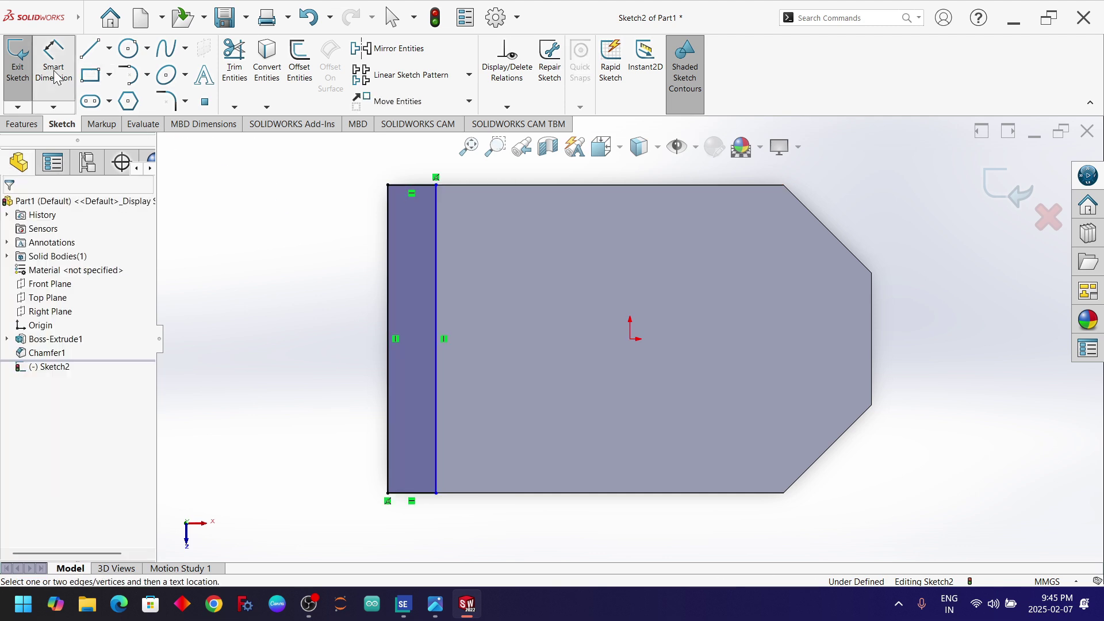
{"action": "left_click", "coordinate": [427, 494]}
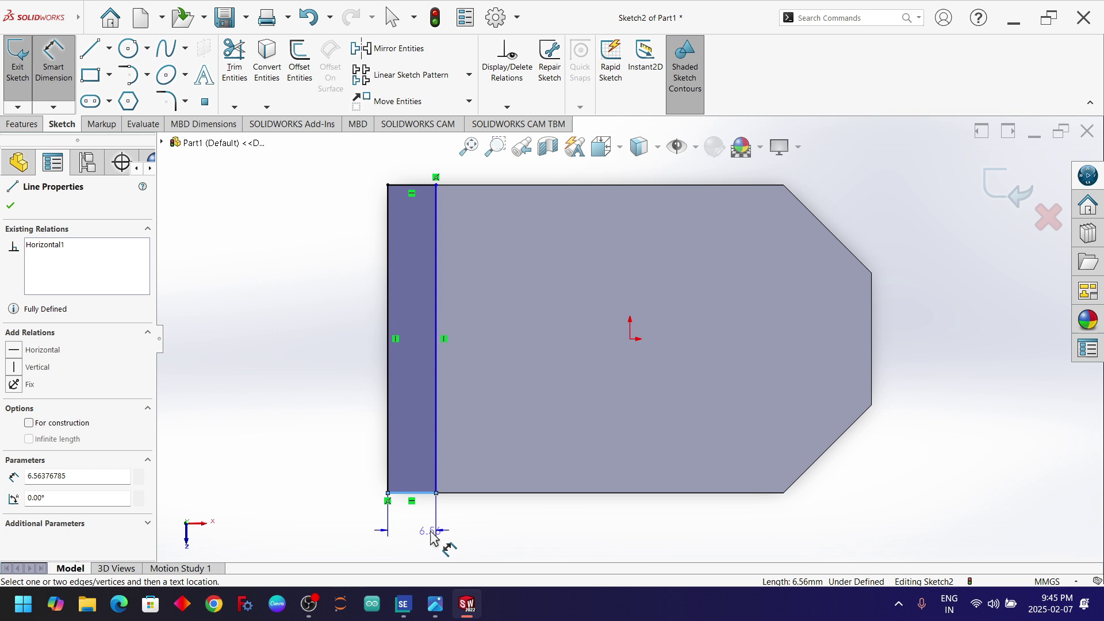
{"action": "left_click", "coordinate": [431, 529]}
{"action": "type", "text": "12"}
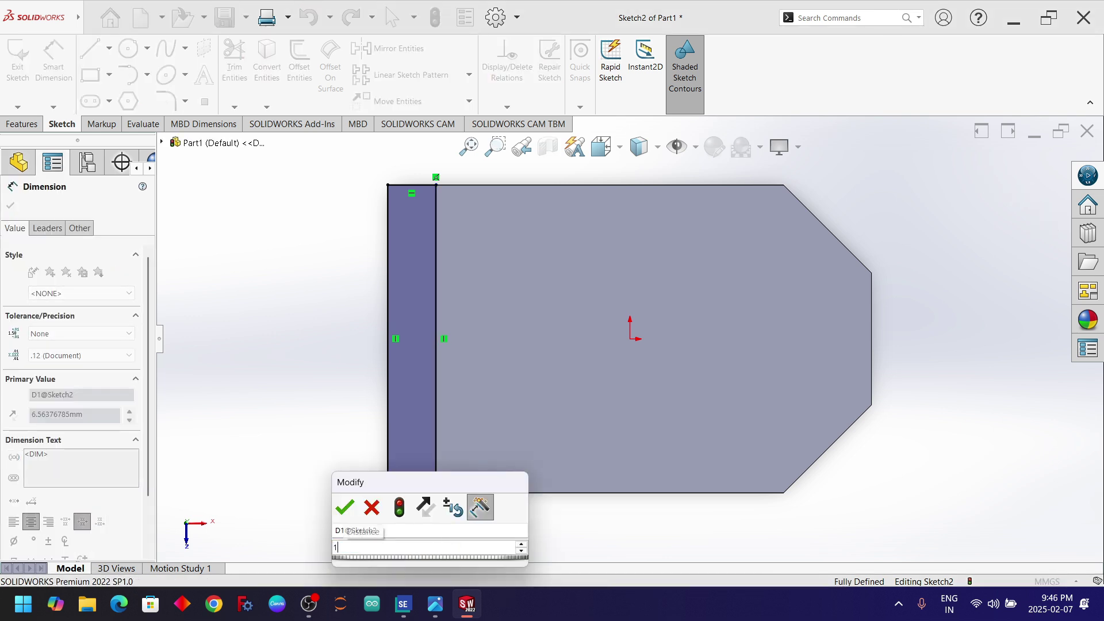
{"action": "key", "text": "Return"}
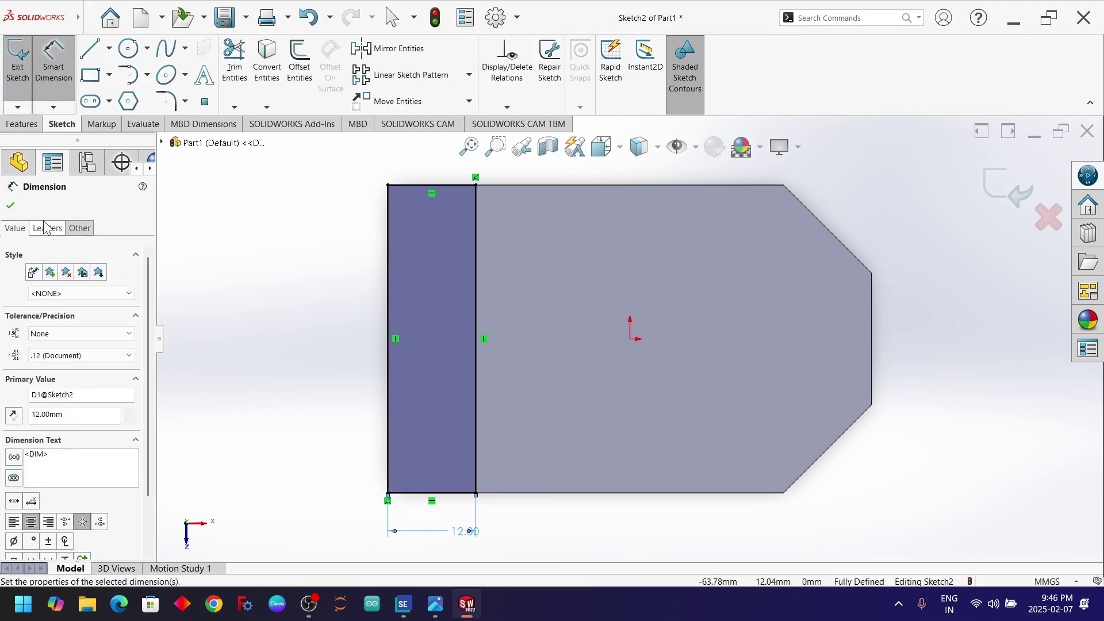
{"action": "left_click", "coordinate": [10, 206]}
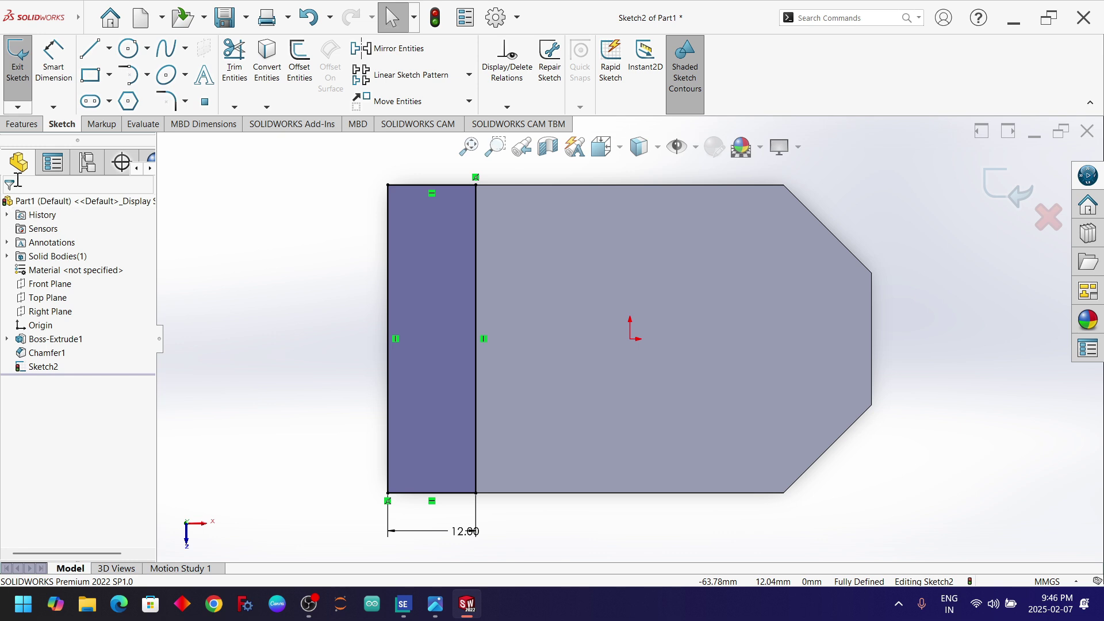
Extrude the 12 mm wide rectangle upward as a blind boss 48 mm high, merged with the base.
{"action": "left_click", "coordinate": [26, 124]}
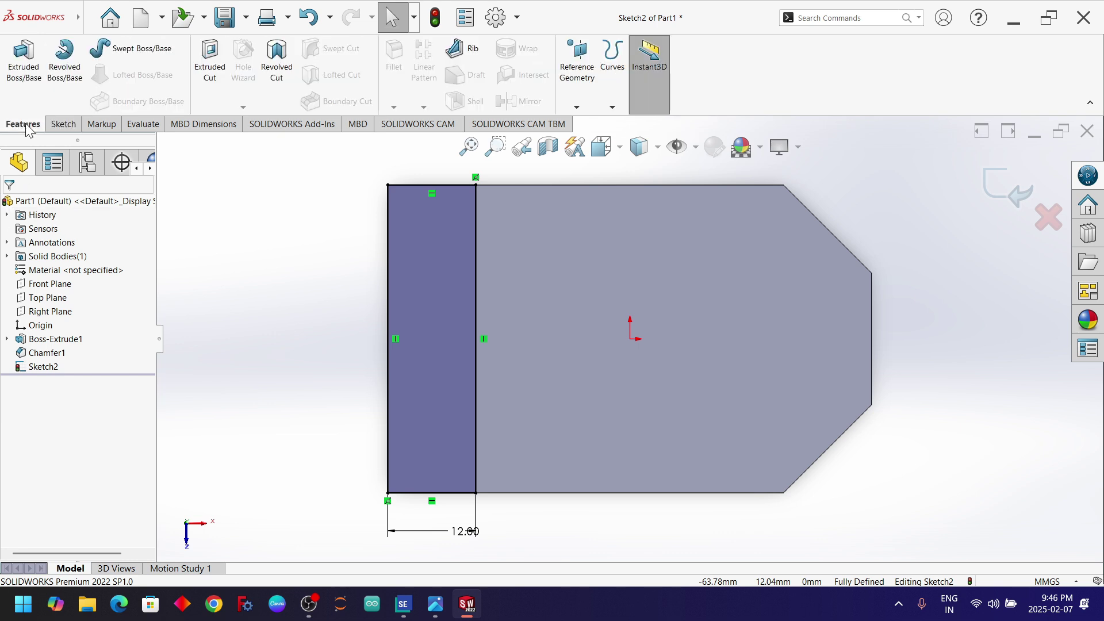
{"action": "left_click", "coordinate": [35, 85]}
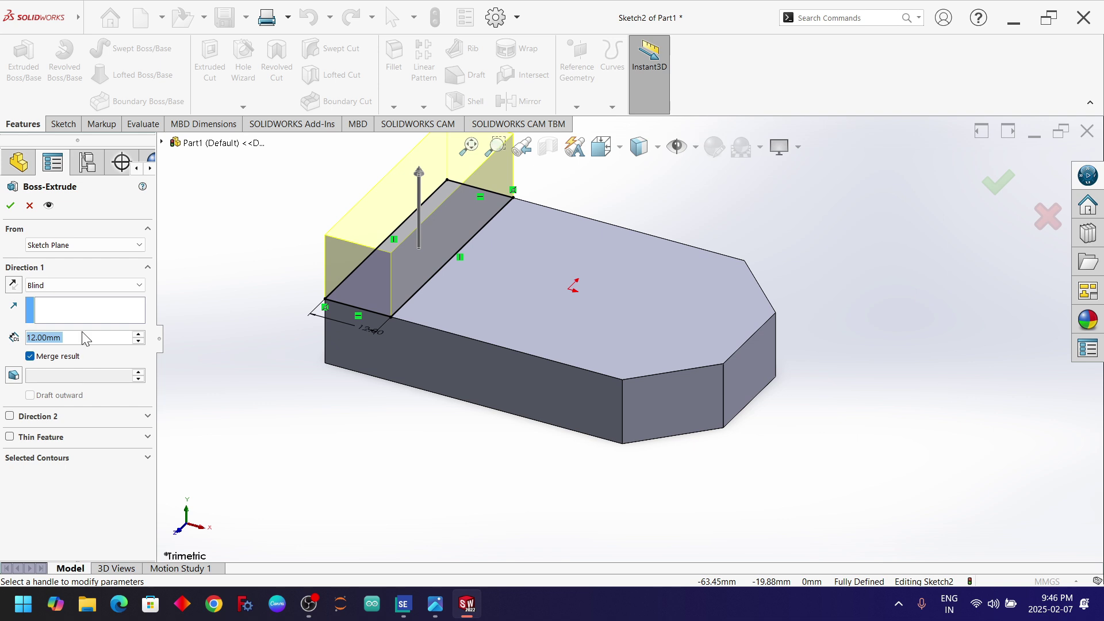
{"action": "type", "text": "48"}
{"action": "key", "text": "Return"}
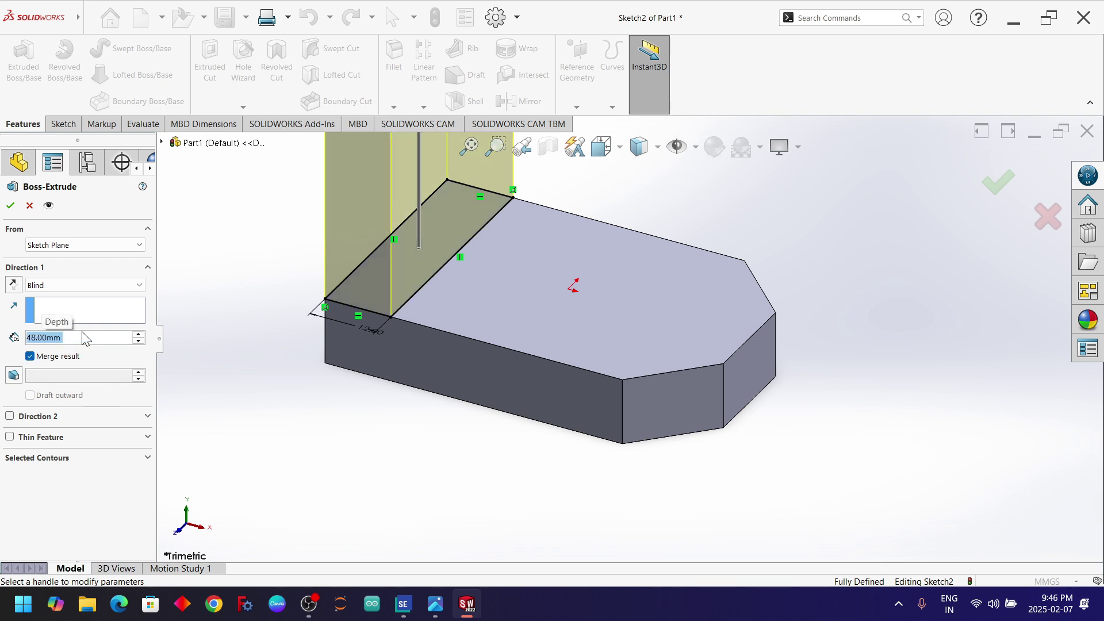
{"action": "key", "text": "Return"}
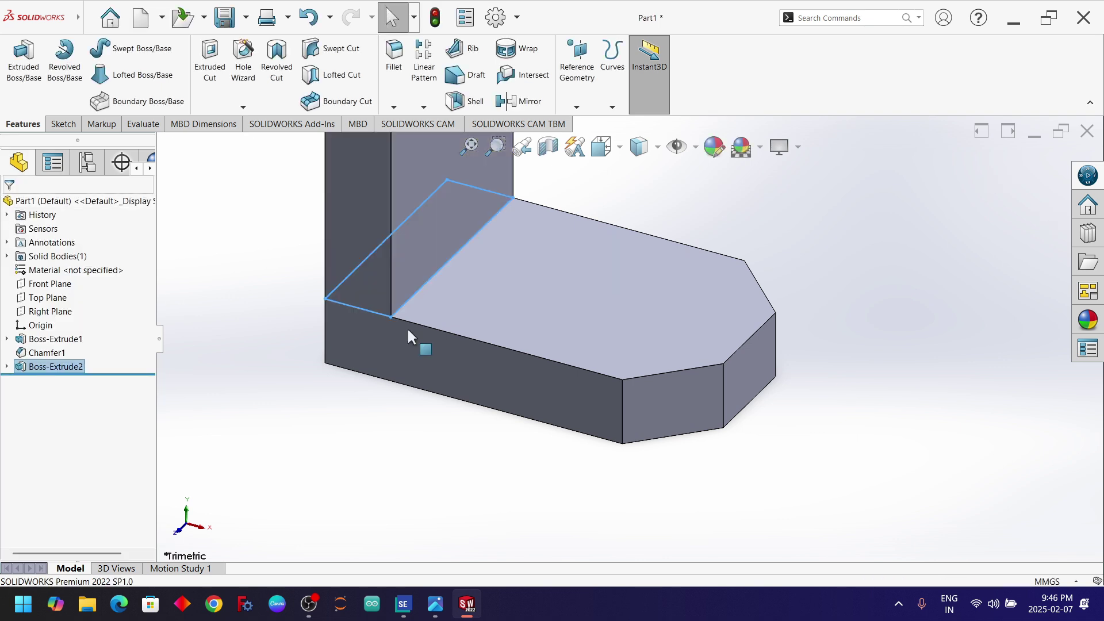
{"action": "scroll", "coordinate": [484, 328], "scroll_direction": "up", "scroll_amount": 4}
{"action": "scroll", "coordinate": [580, 238], "scroll_direction": "down", "scroll_amount": 3}
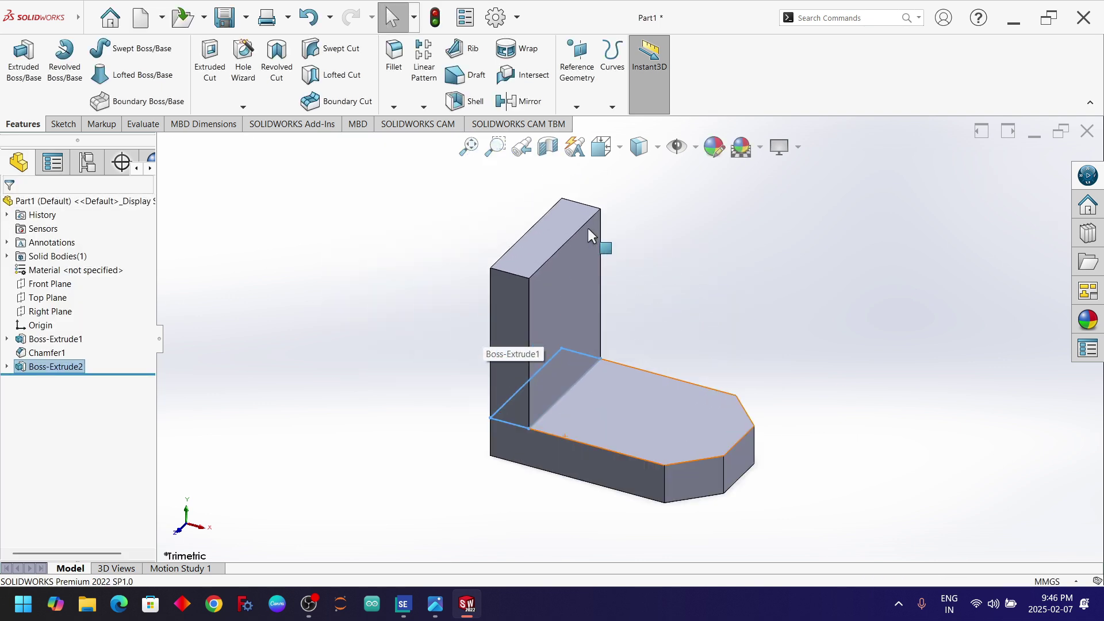
{"action": "left_click", "coordinate": [699, 286]}
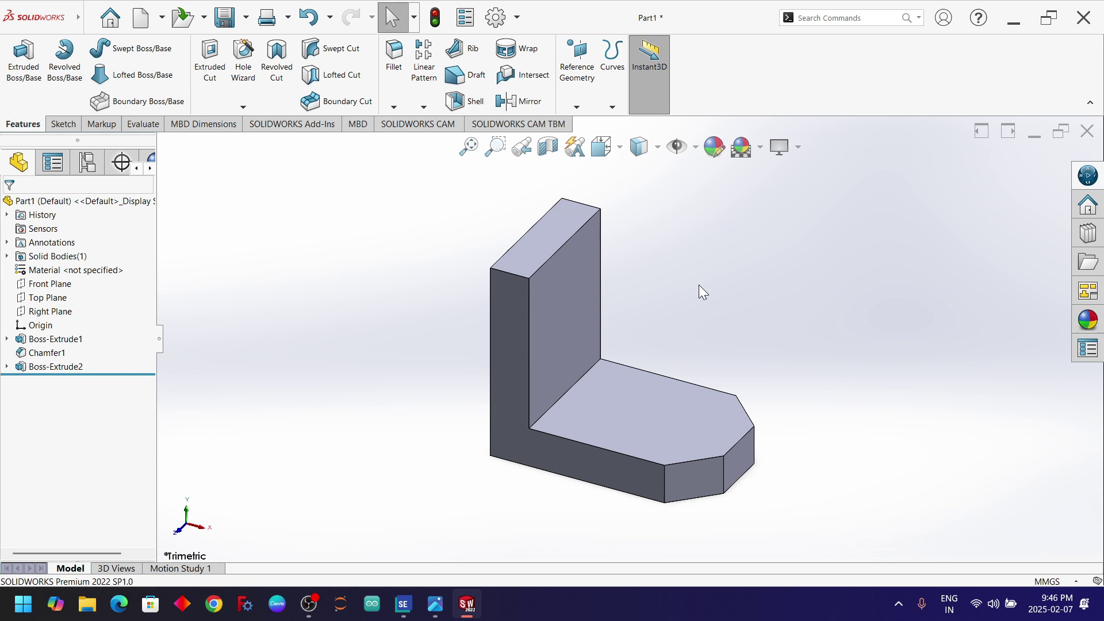
Check the reference drawing and fillet the two short top edges of the upright plate with a symmetric 21 mm radius.
{"action": "key", "text": "alt+Tab"}
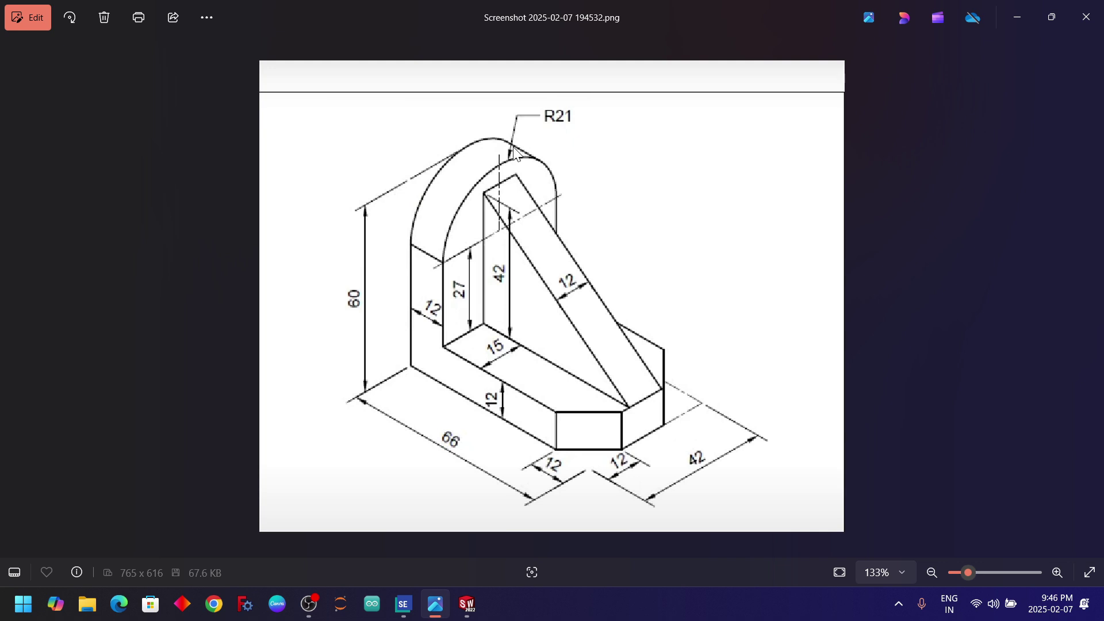
{"action": "key", "text": "alt+Tab"}
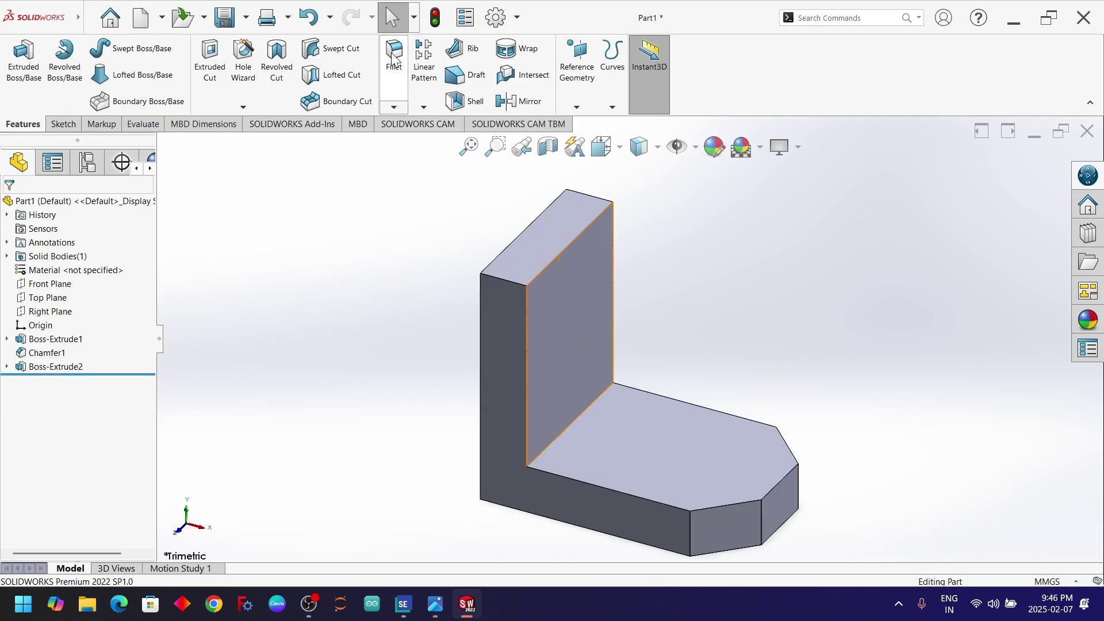
{"action": "left_click", "coordinate": [394, 107]}
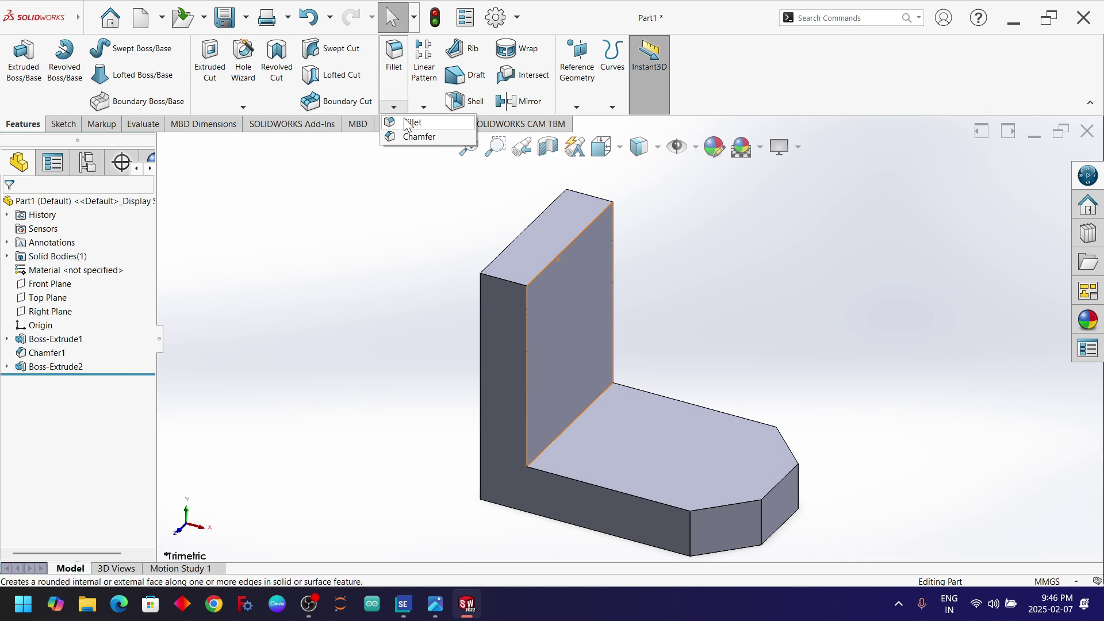
{"action": "left_click", "coordinate": [405, 119]}
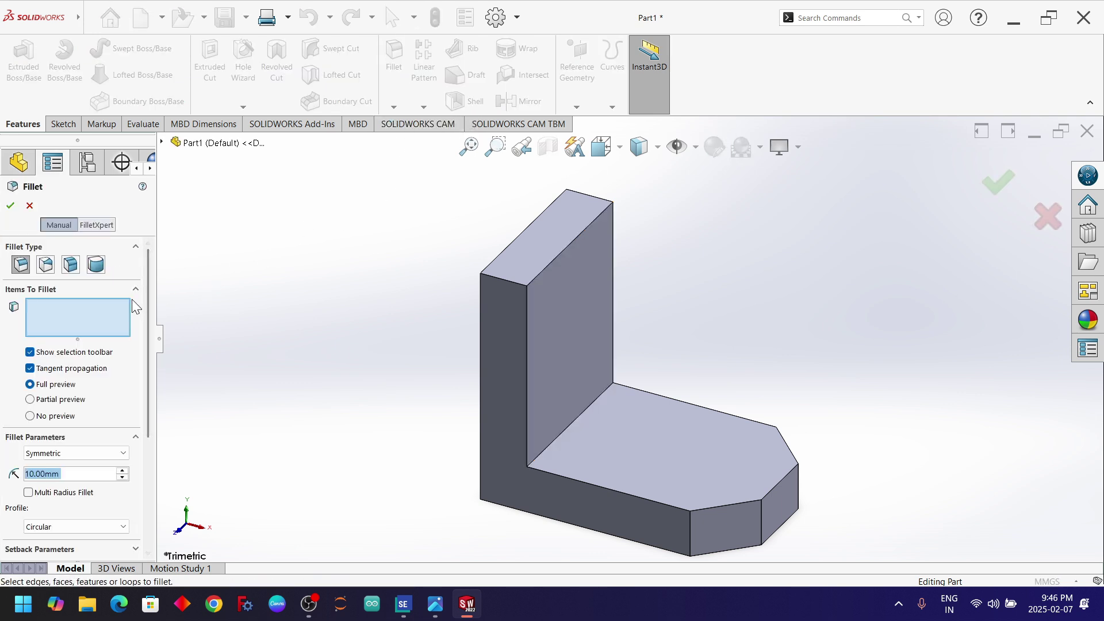
{"action": "scroll", "coordinate": [499, 283], "scroll_direction": "down", "scroll_amount": 3}
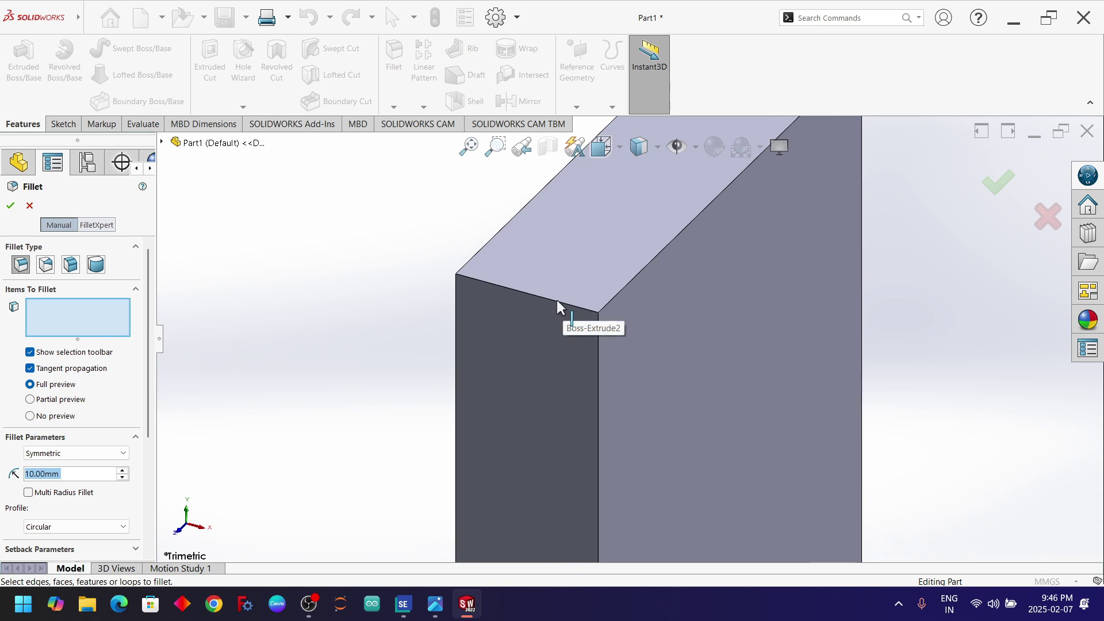
{"action": "left_click", "coordinate": [557, 301]}
{"action": "scroll", "coordinate": [556, 302], "scroll_direction": "down", "scroll_amount": 1}
{"action": "scroll", "coordinate": [557, 308], "scroll_direction": "up", "scroll_amount": 3}
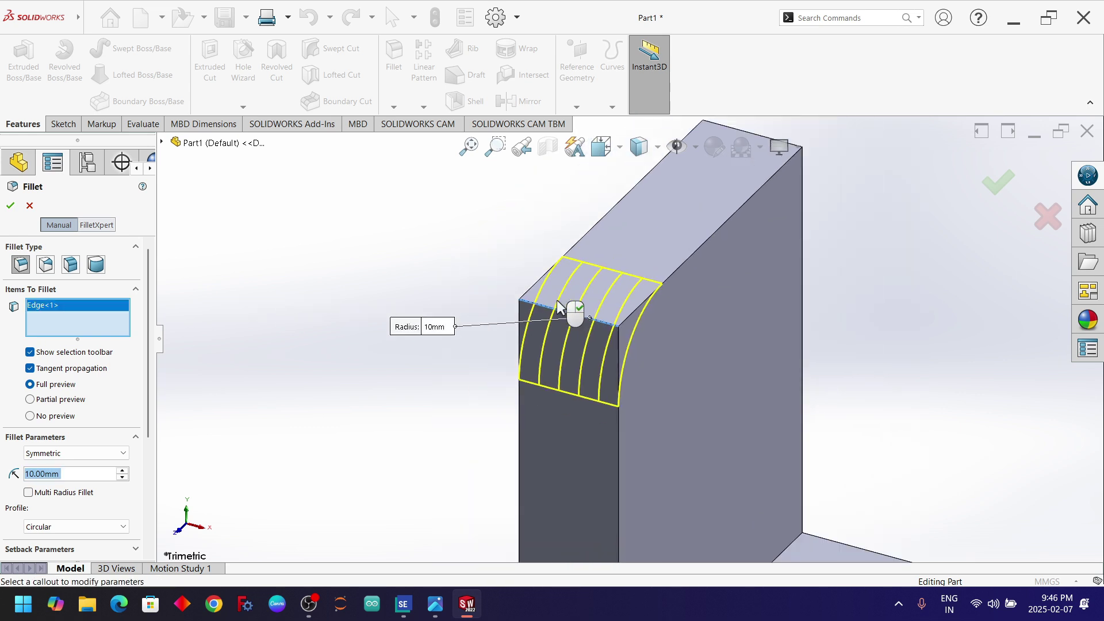
{"action": "scroll", "coordinate": [671, 256], "scroll_direction": "up", "scroll_amount": 3}
{"action": "scroll", "coordinate": [752, 224], "scroll_direction": "down", "scroll_amount": 3}
{"action": "scroll", "coordinate": [710, 278], "scroll_direction": "down", "scroll_amount": 2}
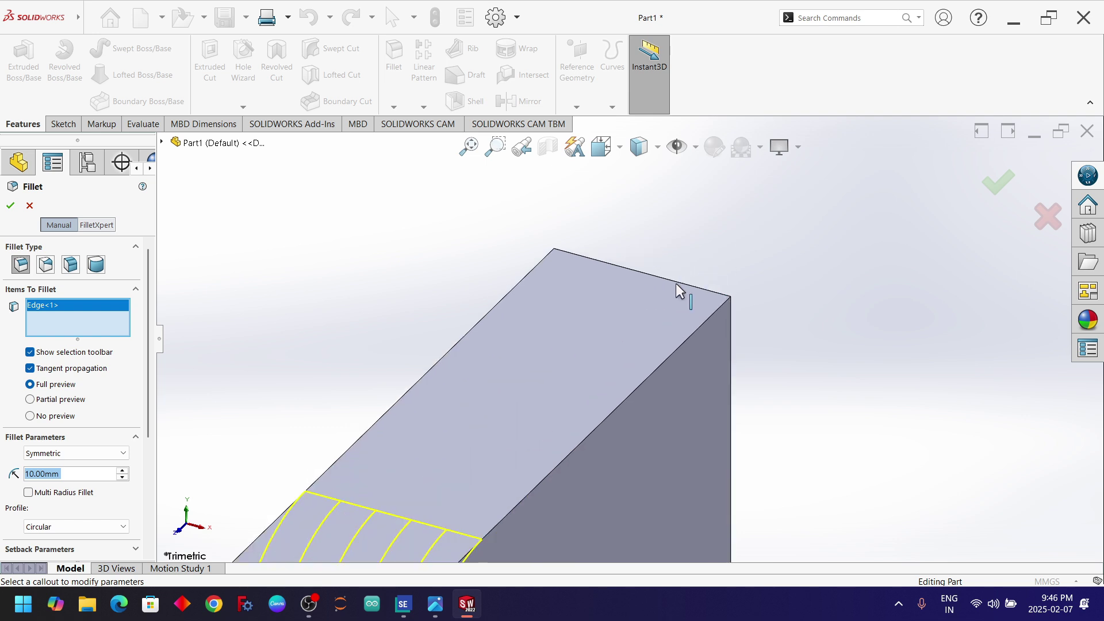
{"action": "left_click", "coordinate": [672, 284]}
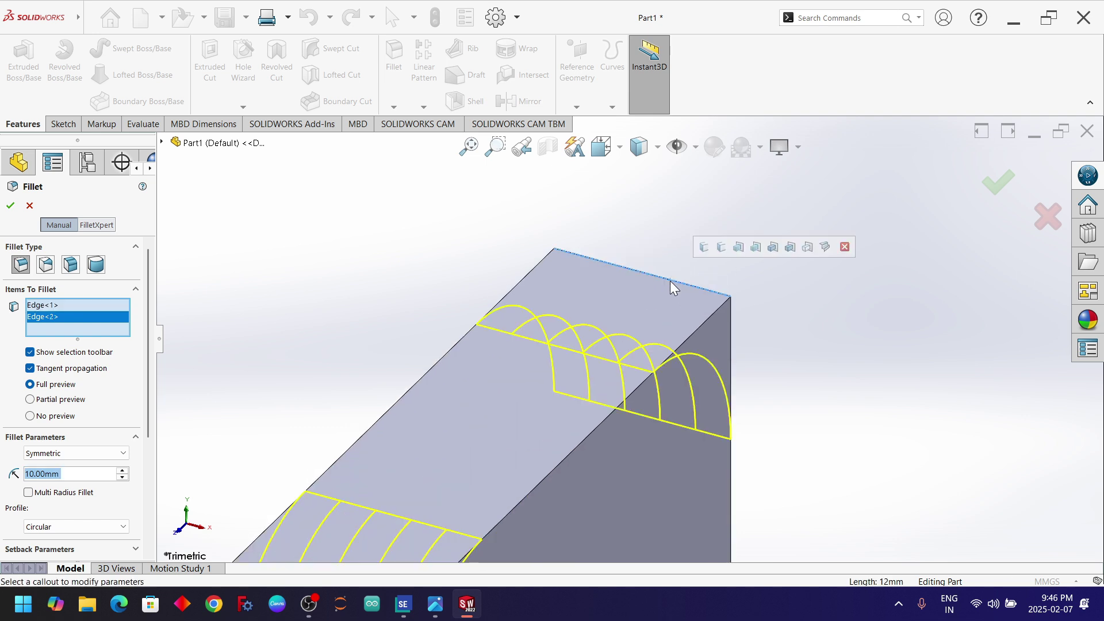
{"action": "scroll", "coordinate": [522, 294], "scroll_direction": "up", "scroll_amount": 1}
{"action": "scroll", "coordinate": [522, 295], "scroll_direction": "up", "scroll_amount": 2}
{"action": "scroll", "coordinate": [604, 493], "scroll_direction": "down", "scroll_amount": 2}
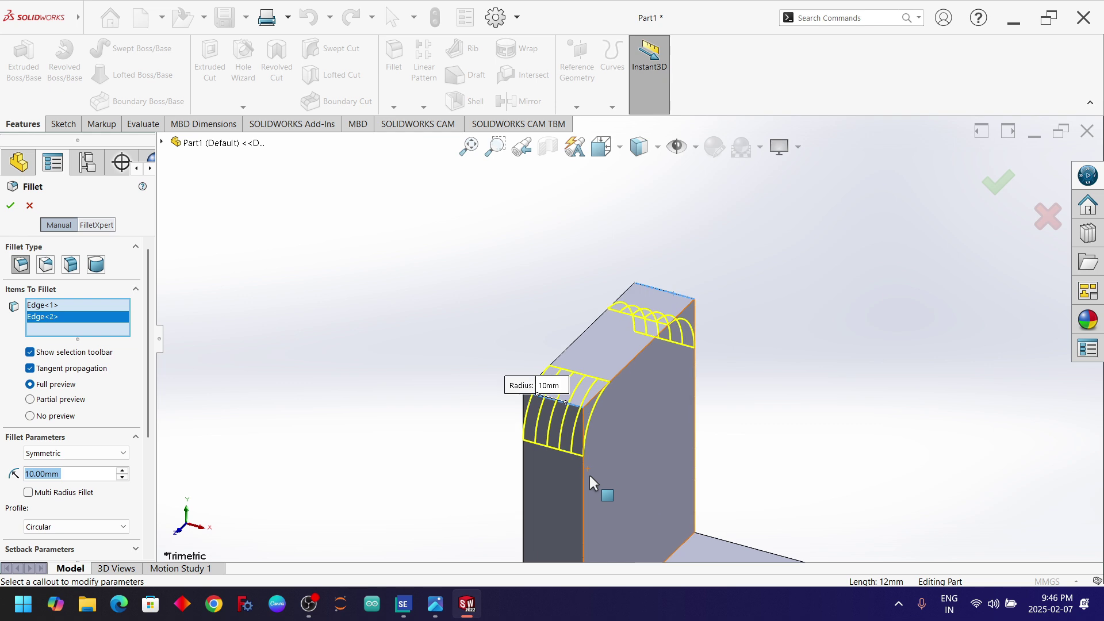
{"action": "type", "text": "21"}
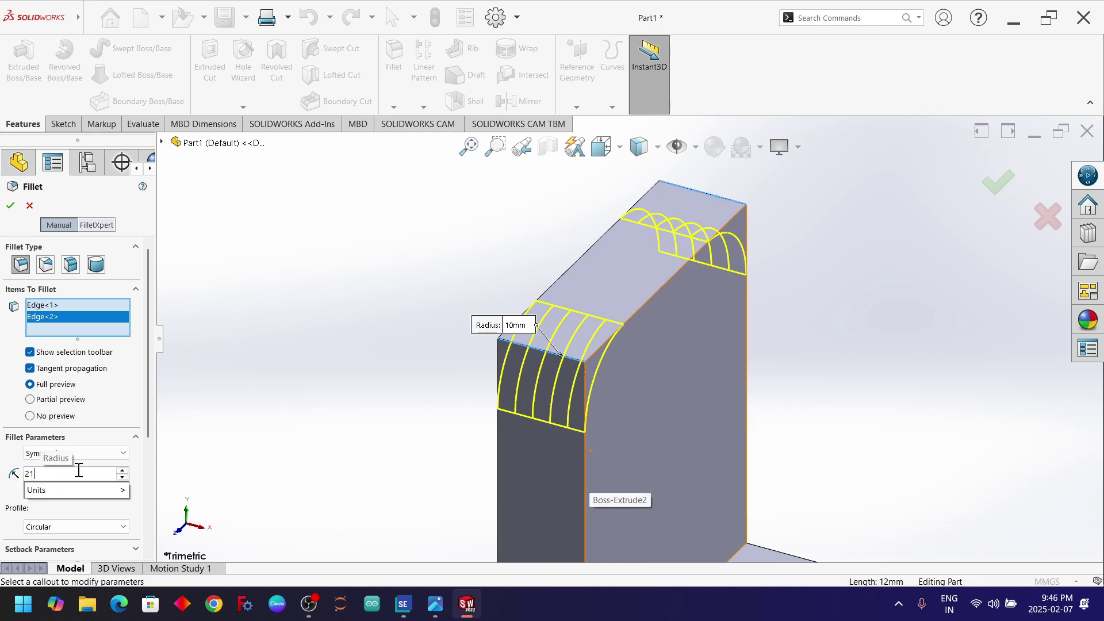
{"action": "key", "text": "Return"}
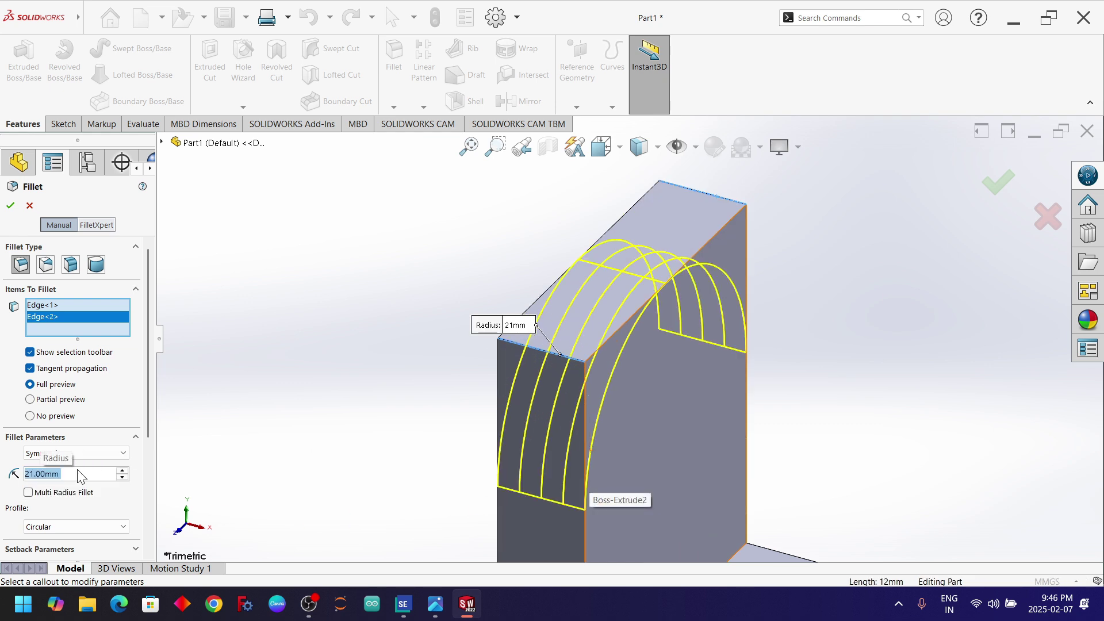
{"action": "left_click", "coordinate": [10, 205]}
{"action": "scroll", "coordinate": [550, 381], "scroll_direction": "up", "scroll_amount": 3}
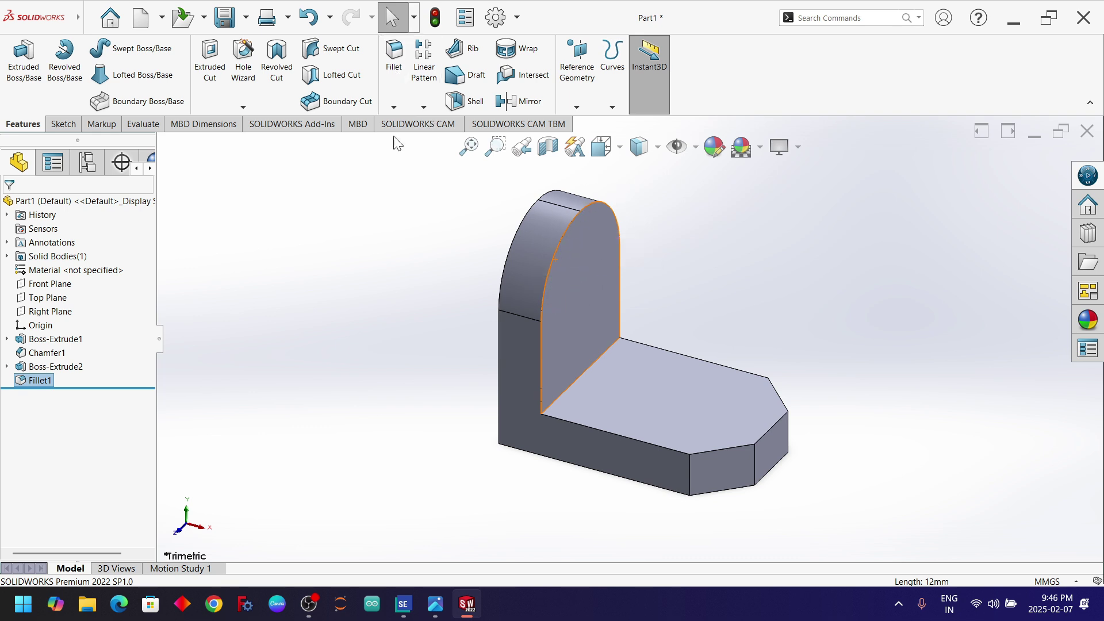
{"action": "scroll", "coordinate": [661, 322], "scroll_direction": "down", "scroll_amount": 1}
{"action": "scroll", "coordinate": [660, 322], "scroll_direction": "up", "scroll_amount": 1}
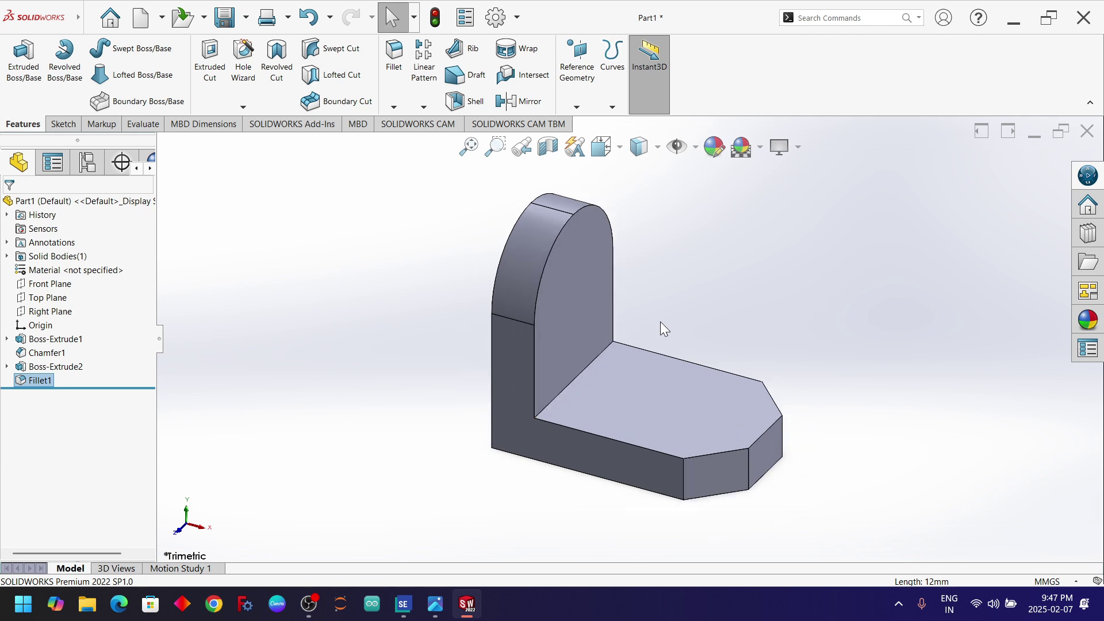
{"action": "left_click", "coordinate": [317, 347]}
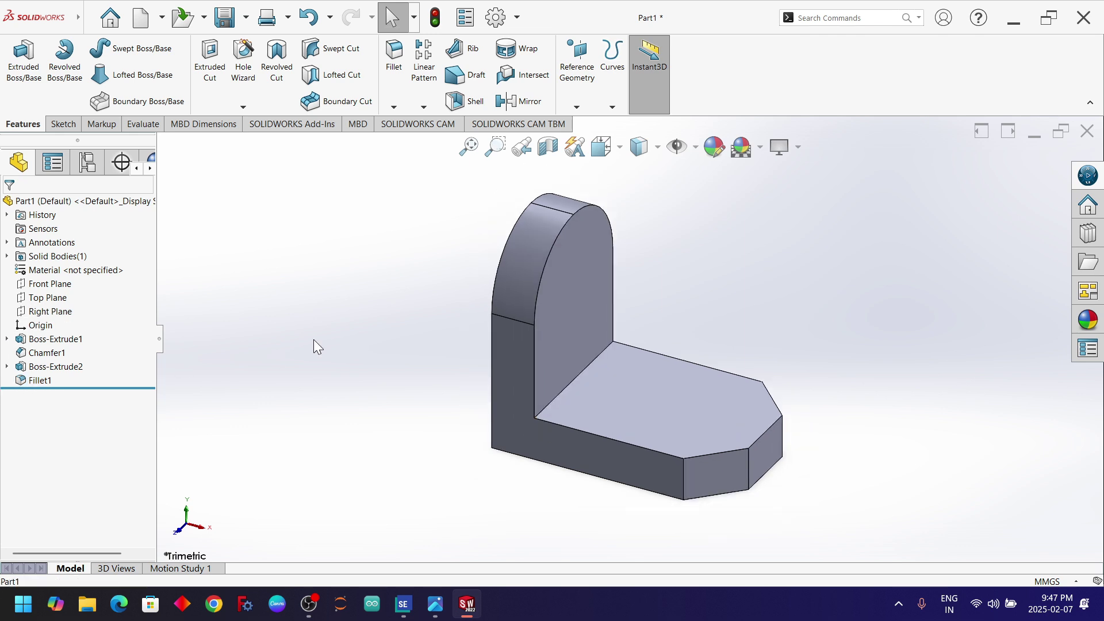
Sketch a closed line triangle on the Front Plane, joining the plate's inner top corner, the inner corner and the base's far top corner.
{"action": "left_click", "coordinate": [32, 289]}
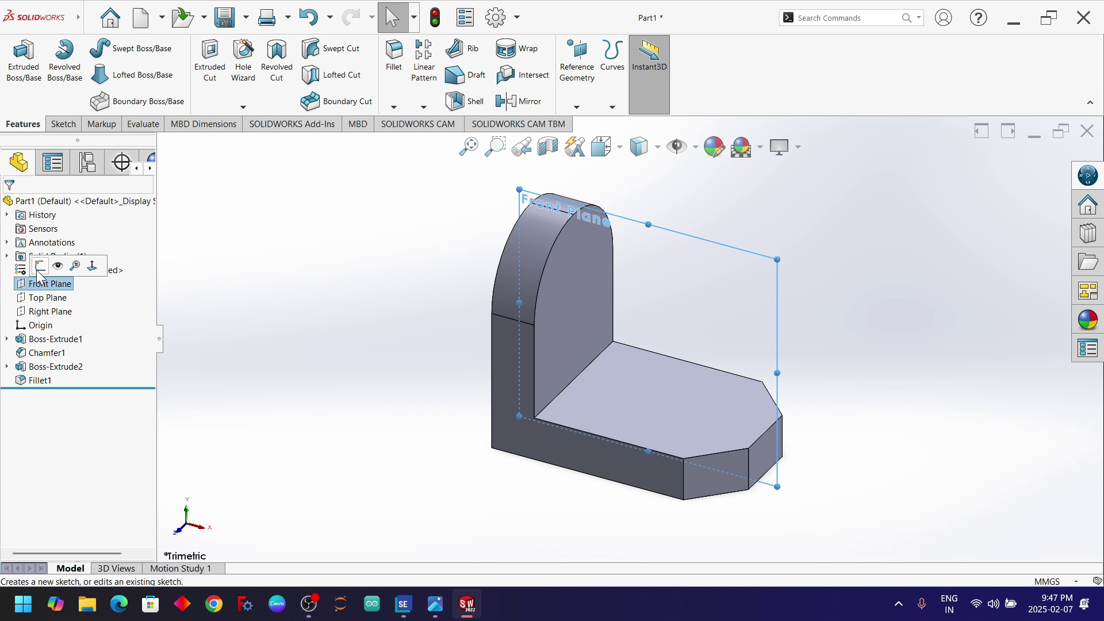
{"action": "left_click", "coordinate": [43, 266]}
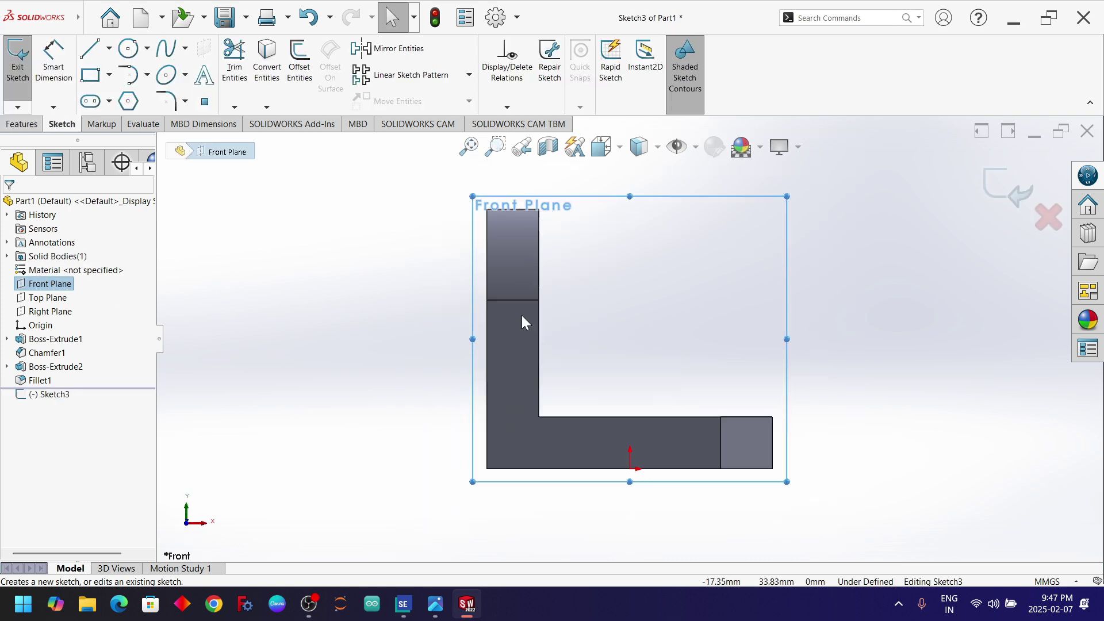
{"action": "left_click", "coordinate": [90, 49]}
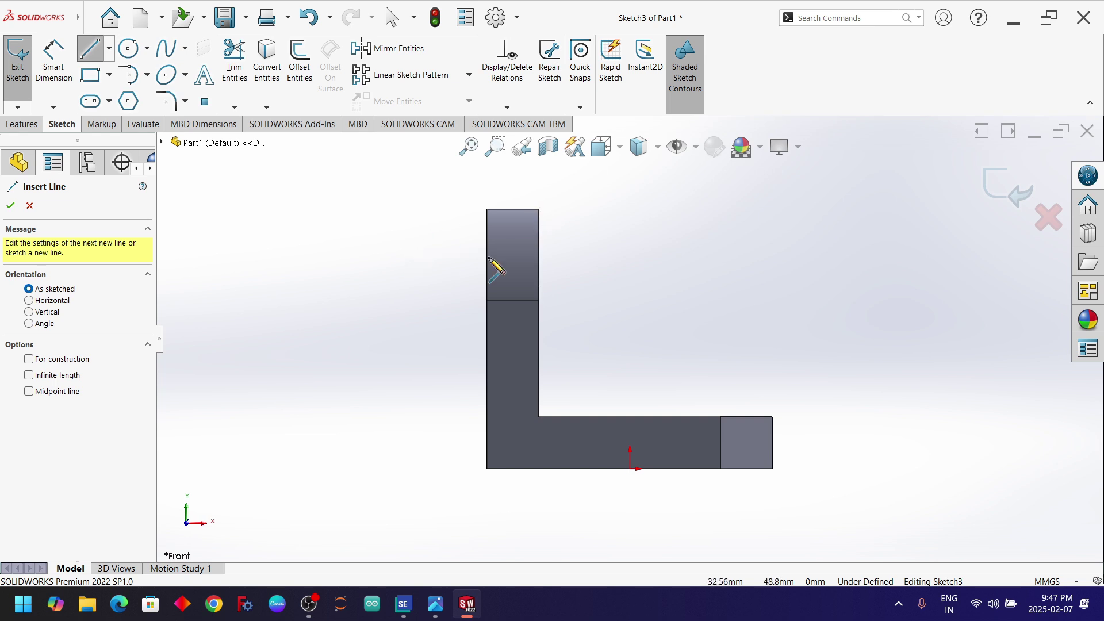
{"action": "left_click", "coordinate": [539, 209]}
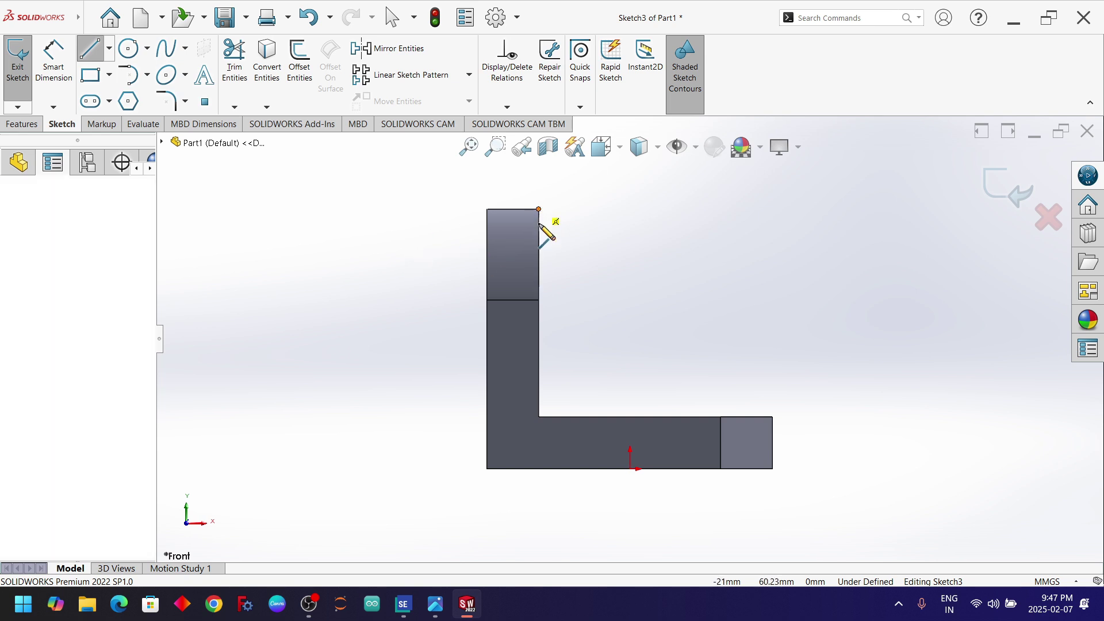
{"action": "left_click", "coordinate": [539, 417]}
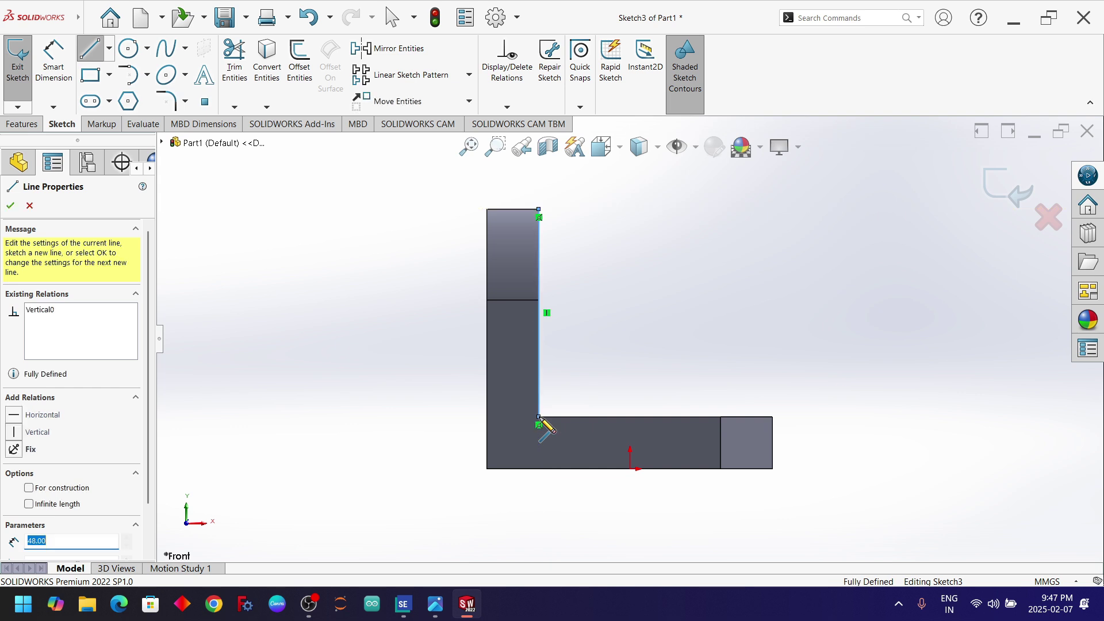
{"action": "left_click", "coordinate": [772, 418]}
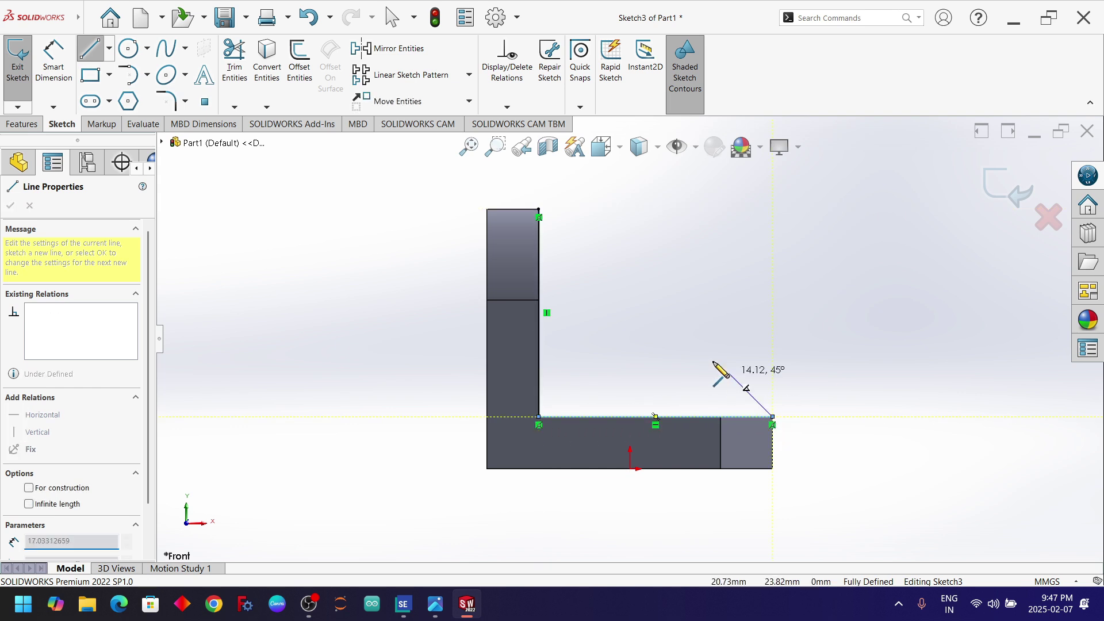
{"action": "left_click", "coordinate": [539, 210]}
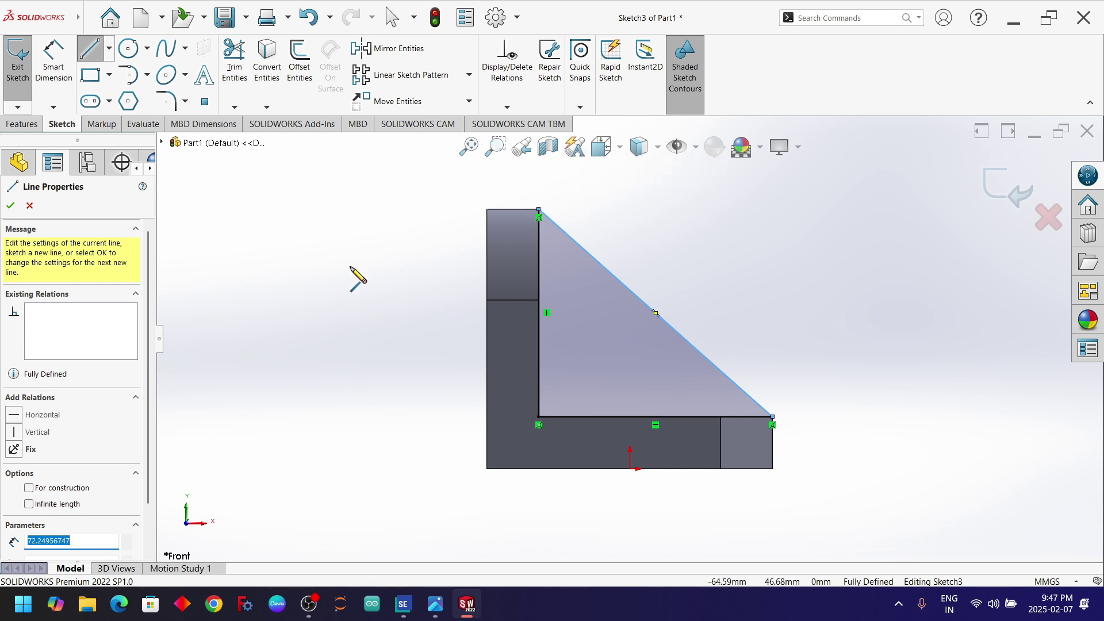
{"action": "key", "text": "Escape"}
Delete the coincident relation tying the triangle's upper vertex to the top corner of the upright plate.
{"action": "scroll", "coordinate": [535, 218], "scroll_direction": "down", "scroll_amount": 1}
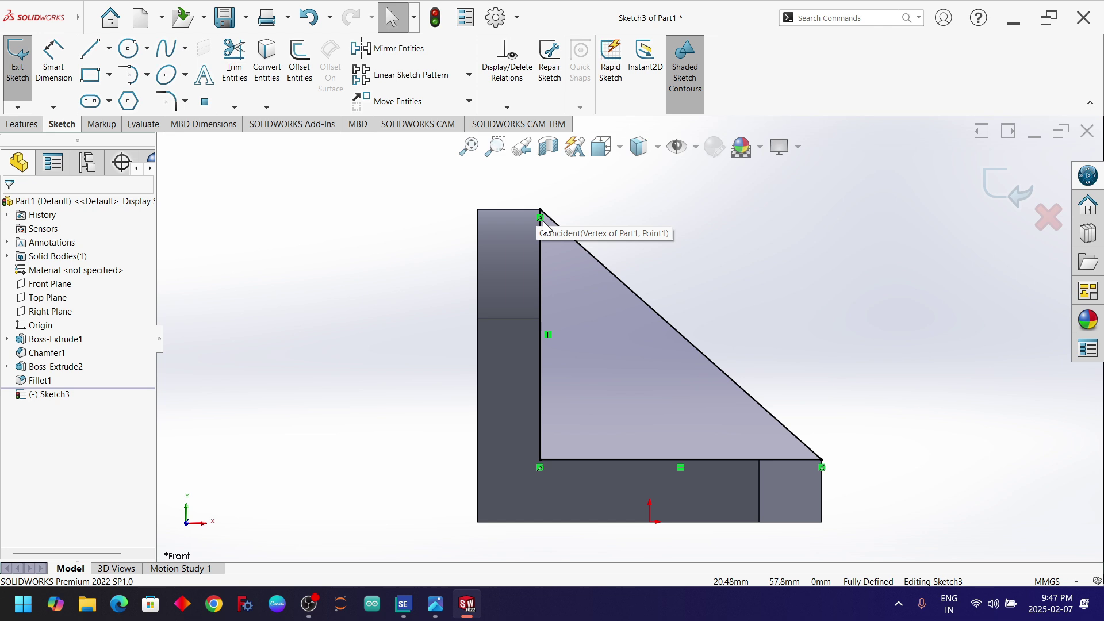
{"action": "right_click", "coordinate": [541, 219]}
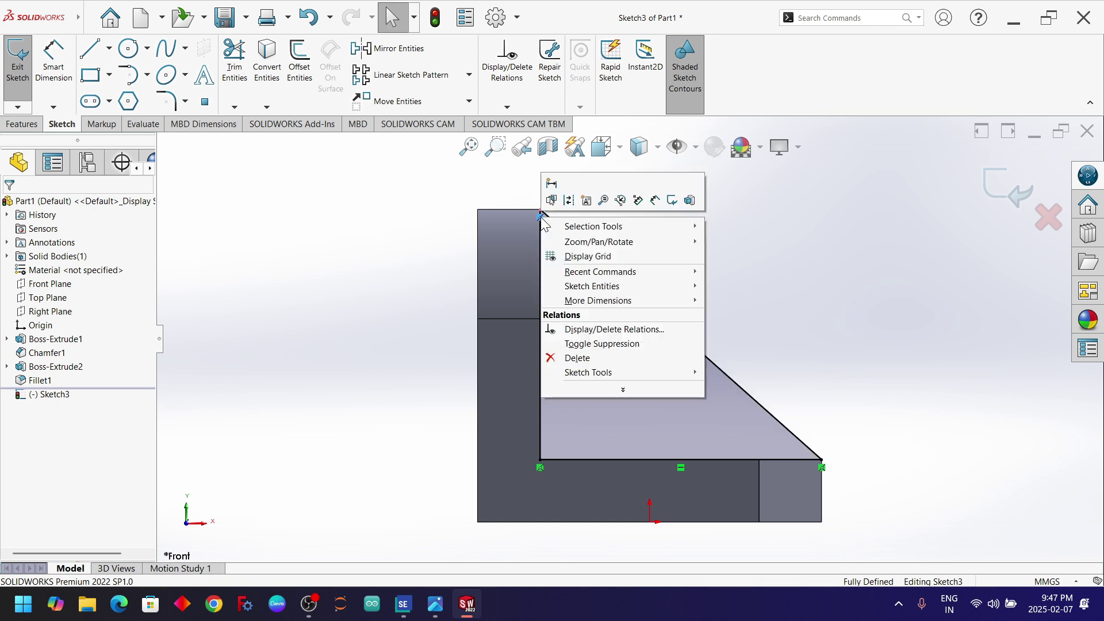
{"action": "left_click", "coordinate": [555, 358]}
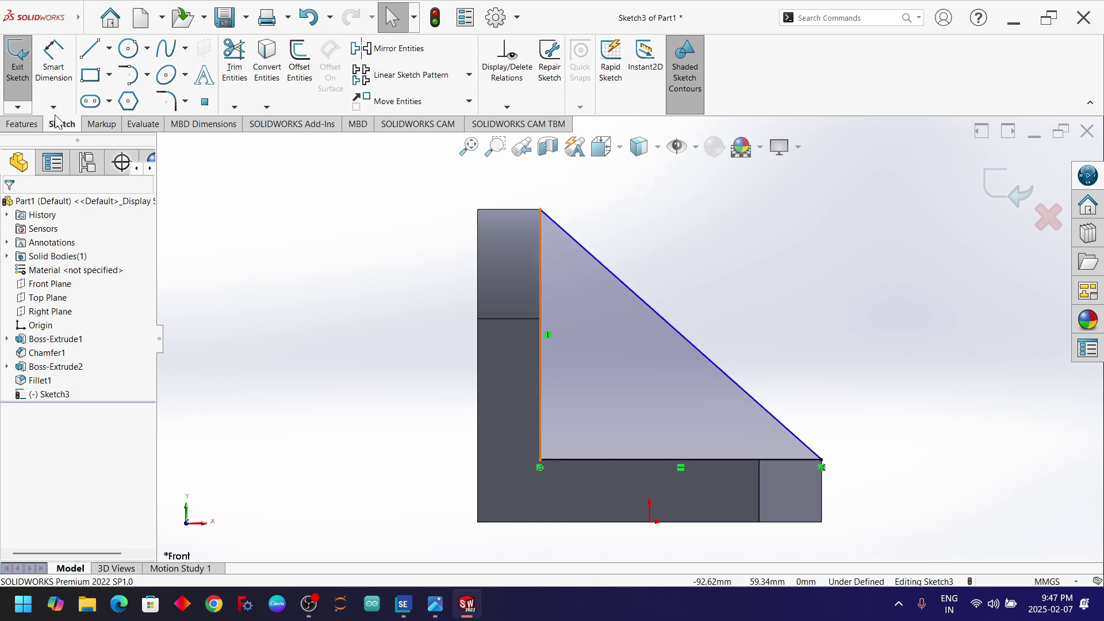
Dimension the triangle's vertical side along the upright plate and set its length to 42 mm.
{"action": "left_click", "coordinate": [53, 77]}
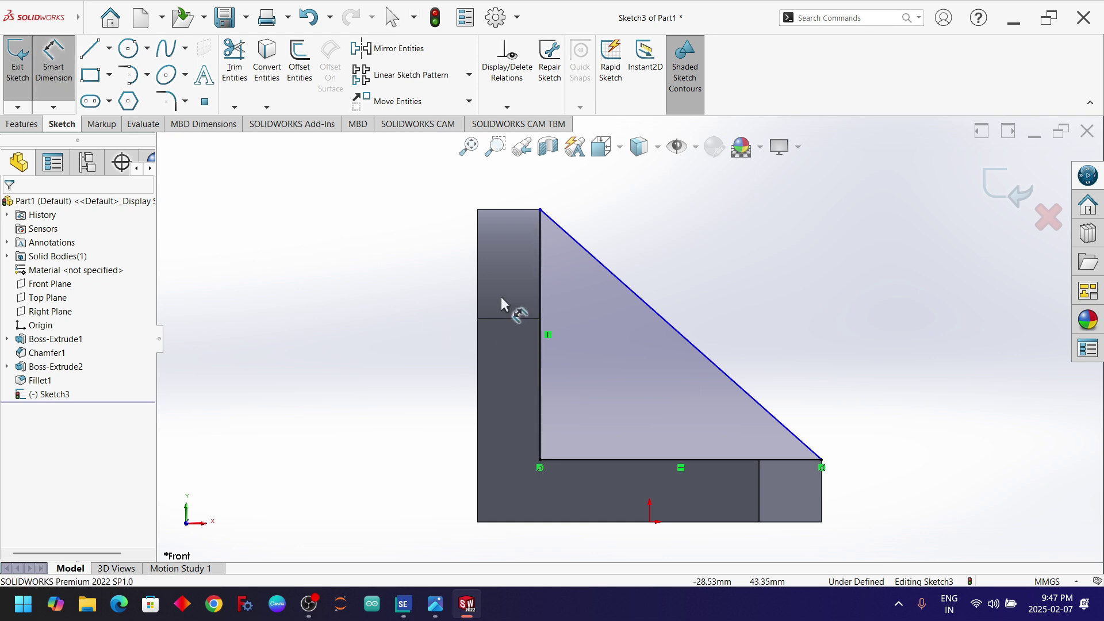
{"action": "left_click", "coordinate": [538, 274]}
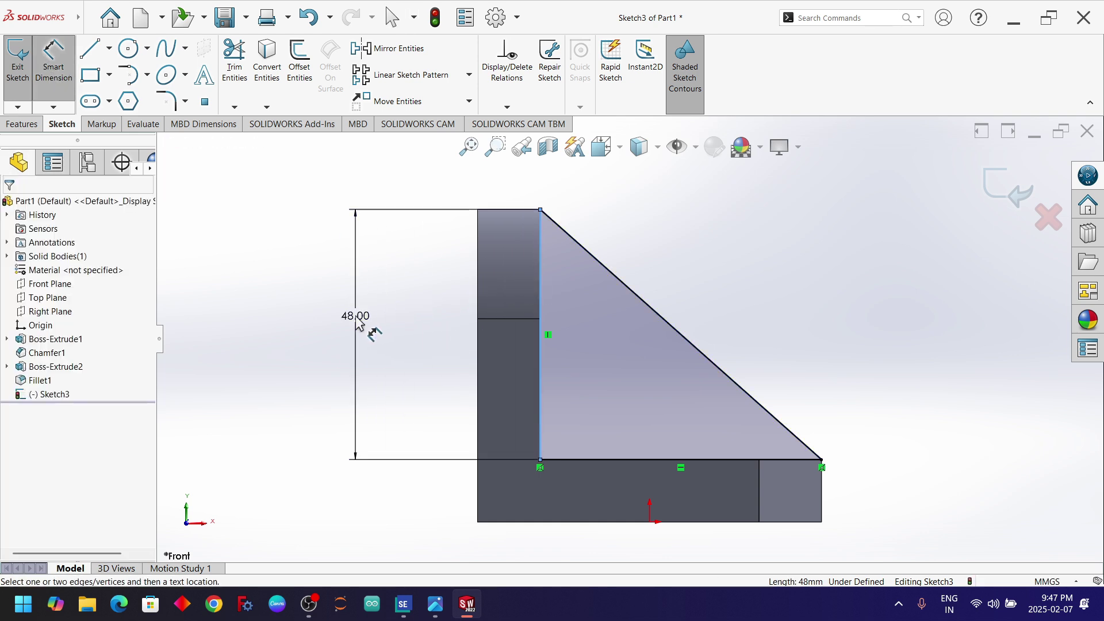
{"action": "left_click", "coordinate": [357, 322]}
{"action": "type", "text": "42"}
{"action": "key", "text": "Return"}
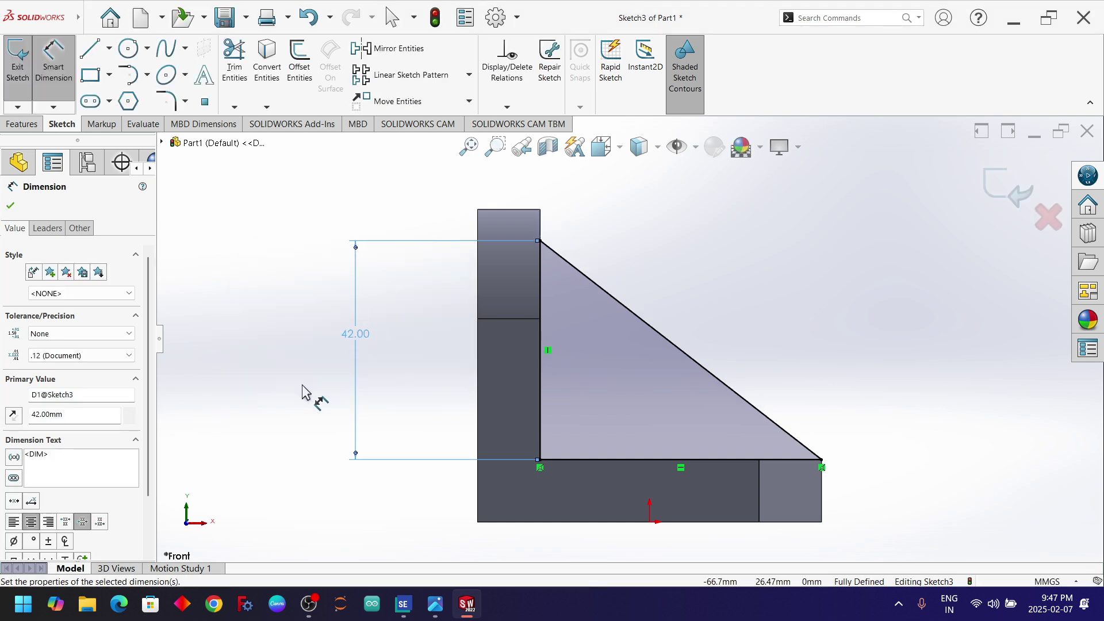
{"action": "key", "text": "Escape"}
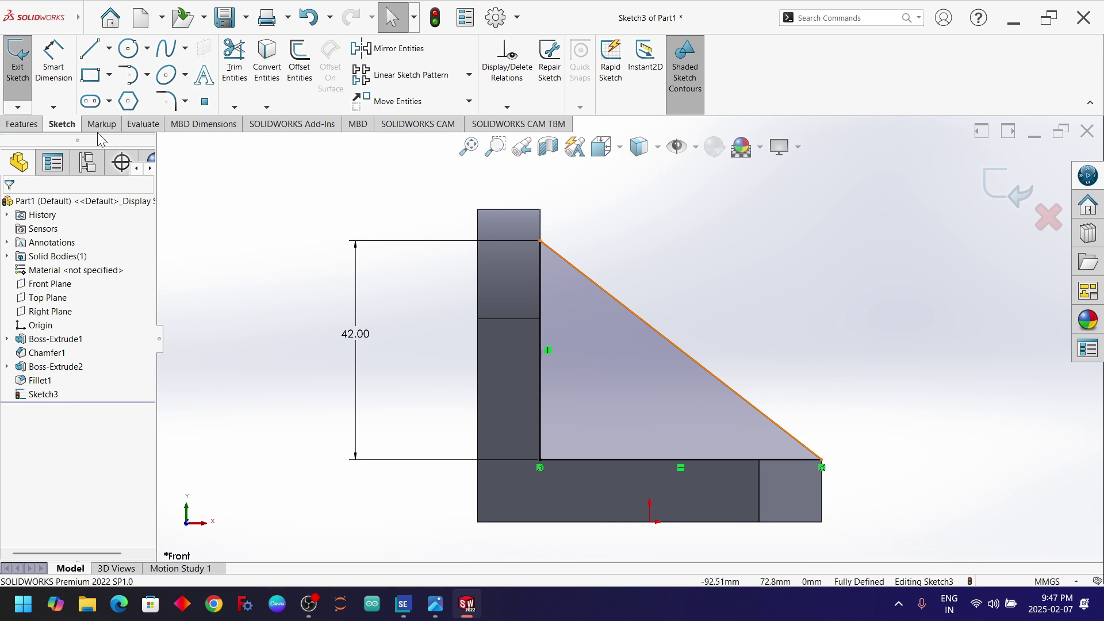
Extrude the triangle sketch as a 12 mm mid-plane boss merged with the bracket to form the sloping rib.
{"action": "left_click", "coordinate": [19, 125]}
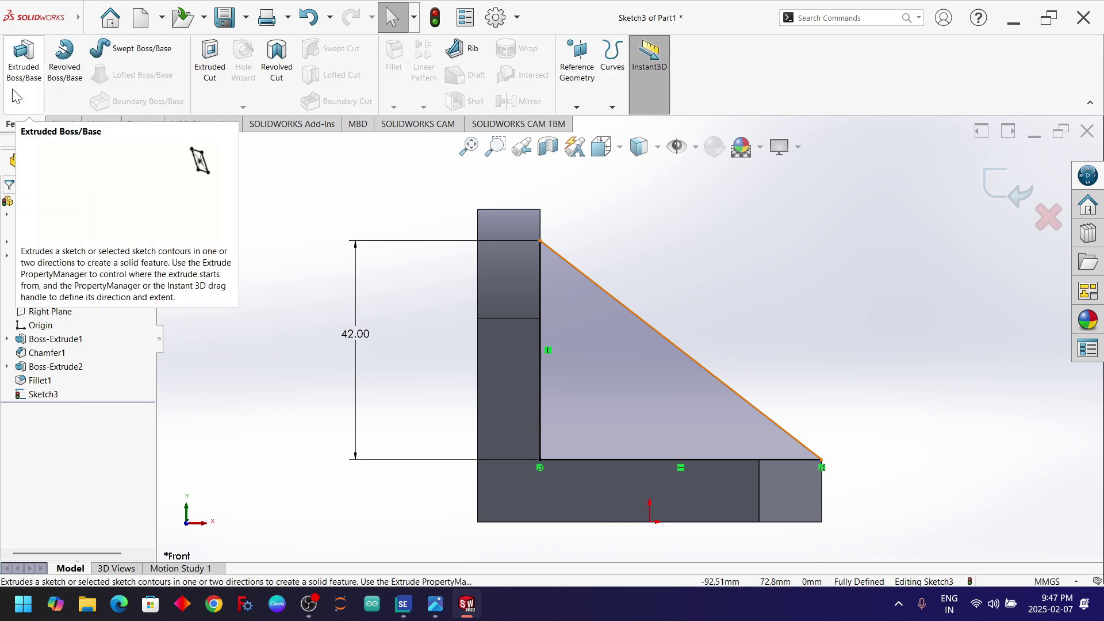
{"action": "left_click", "coordinate": [16, 63]}
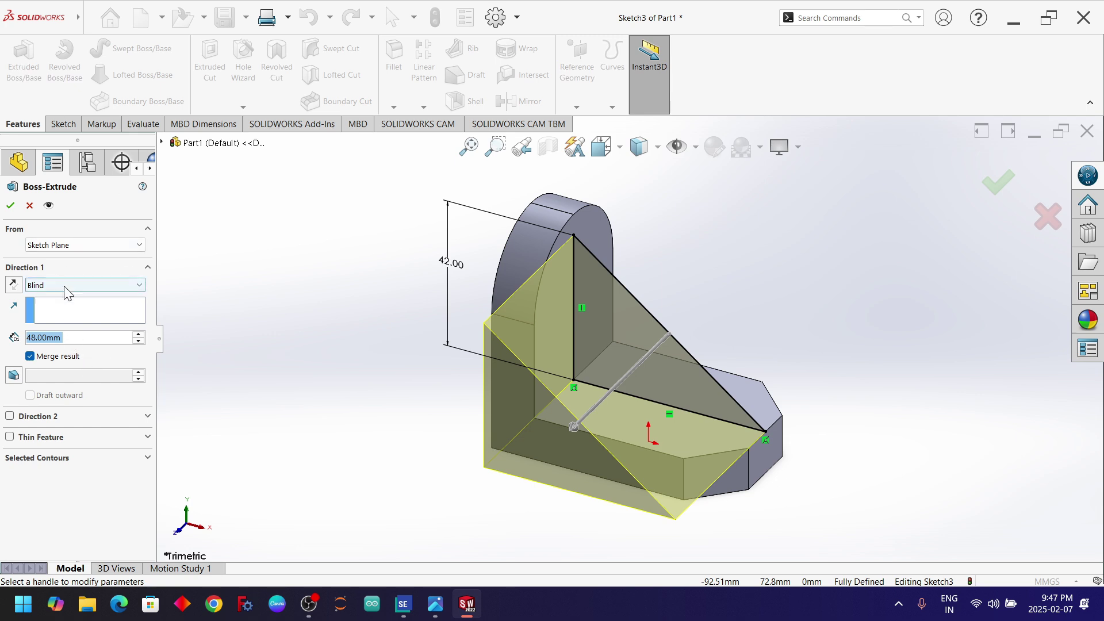
{"action": "left_click", "coordinate": [78, 336]}
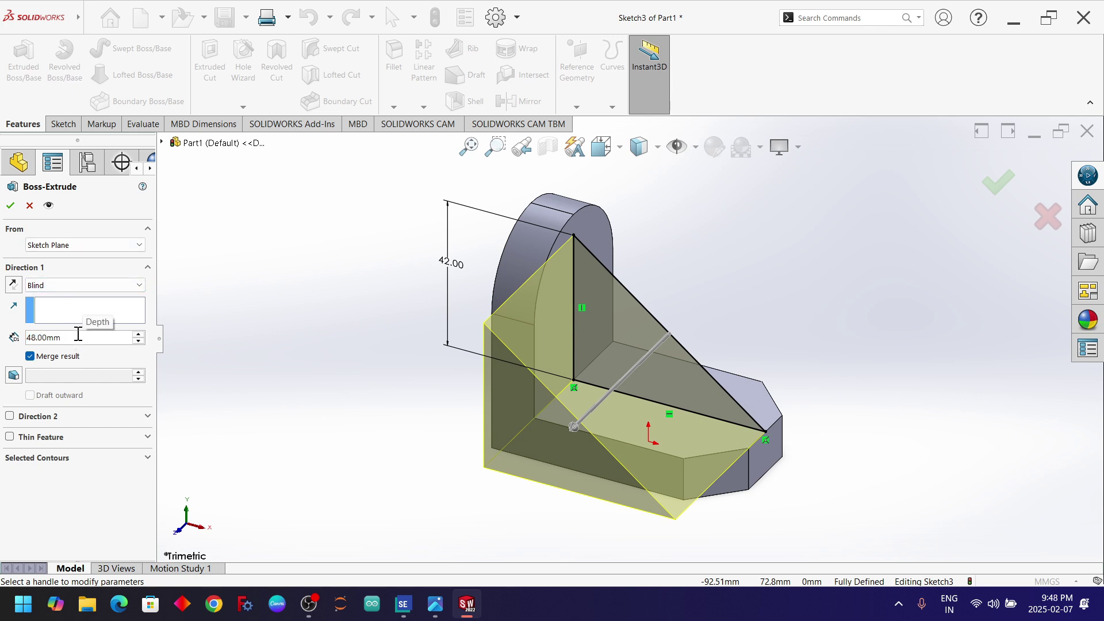
{"action": "left_click_drag", "start_coordinate": [69, 337], "coordinate": [3, 352]}
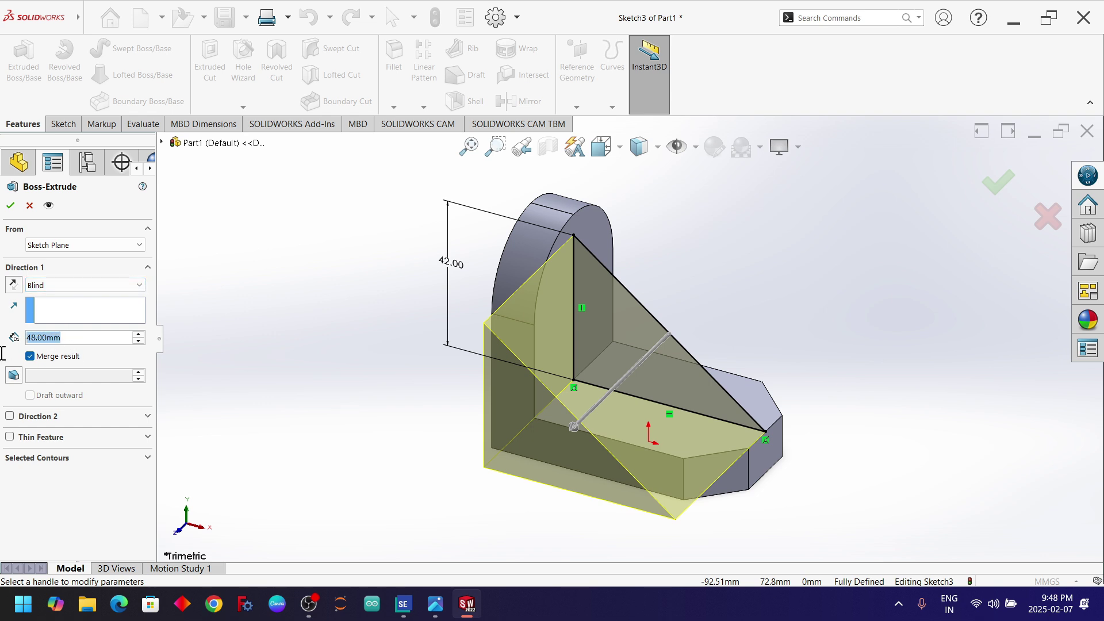
{"action": "type", "text": "12"}
{"action": "key", "text": "Return"}
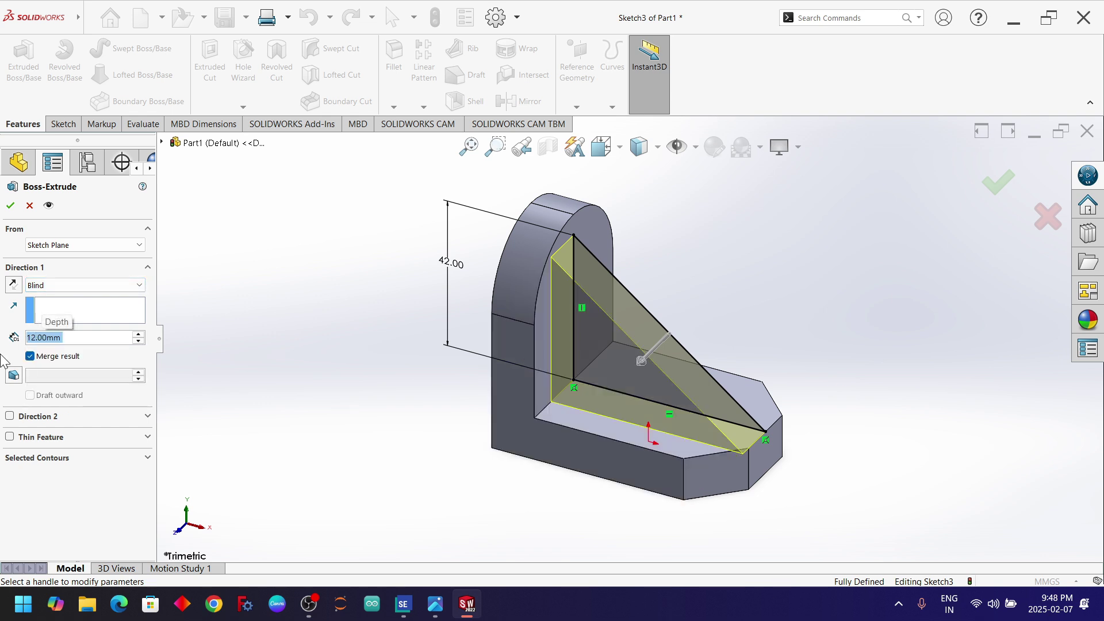
{"action": "left_click", "coordinate": [83, 286]}
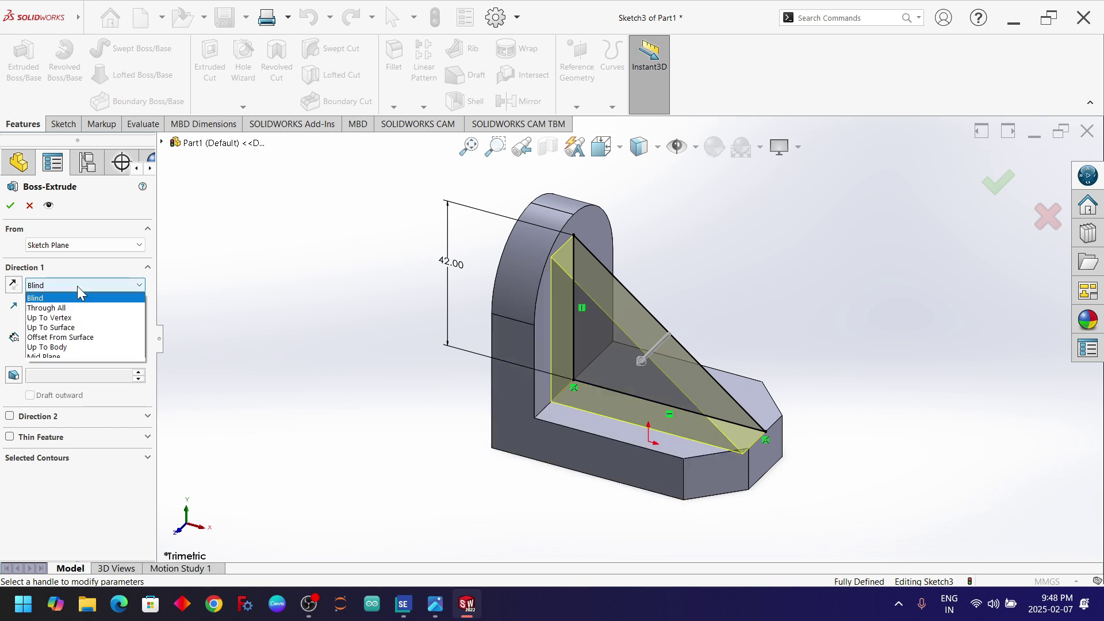
{"action": "left_click", "coordinate": [77, 357]}
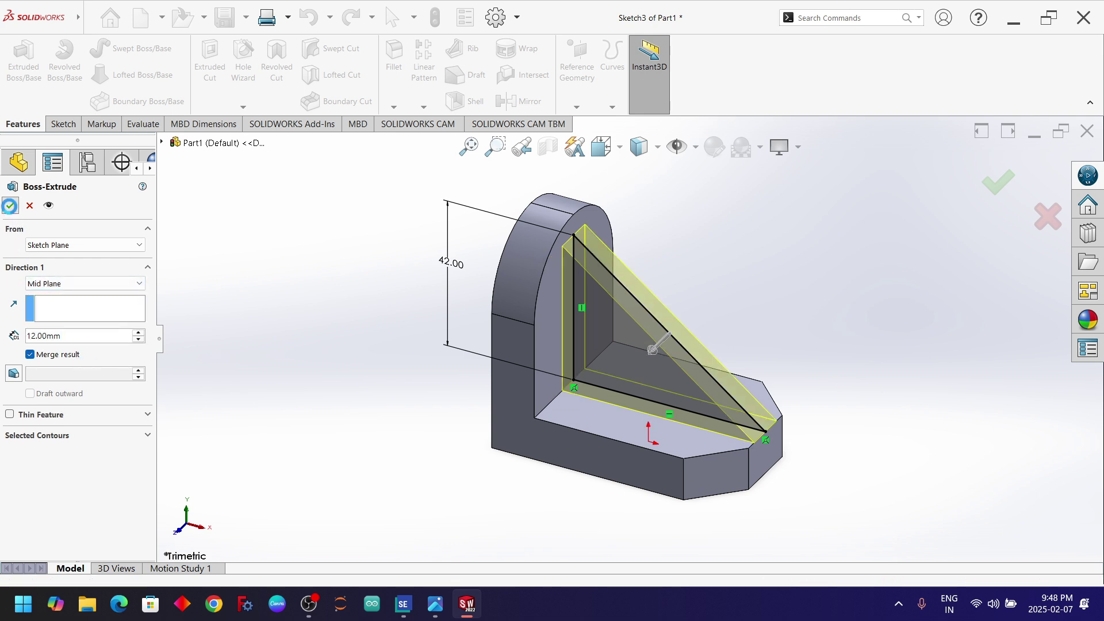
{"action": "left_click", "coordinate": [10, 206]}
{"action": "left_click", "coordinate": [765, 284]}
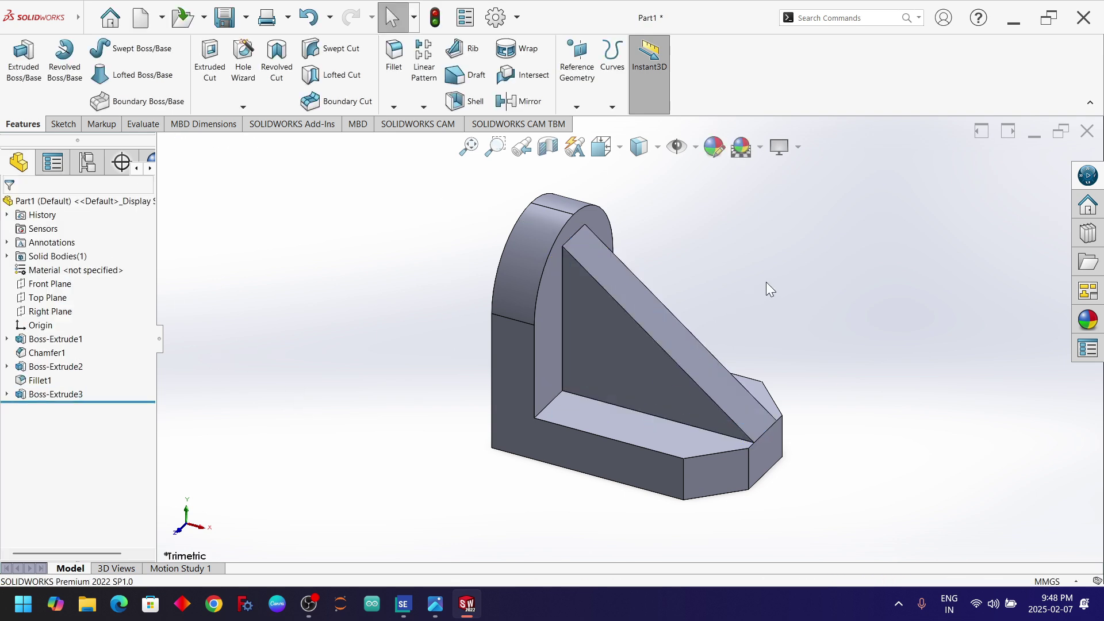
Compare the bracket with the reference drawing and inspect the rib, upright plate and base from several angles.
{"action": "scroll", "coordinate": [663, 406], "scroll_direction": "down", "scroll_amount": 1}
{"action": "scroll", "coordinate": [662, 406], "scroll_direction": "up", "scroll_amount": 1}
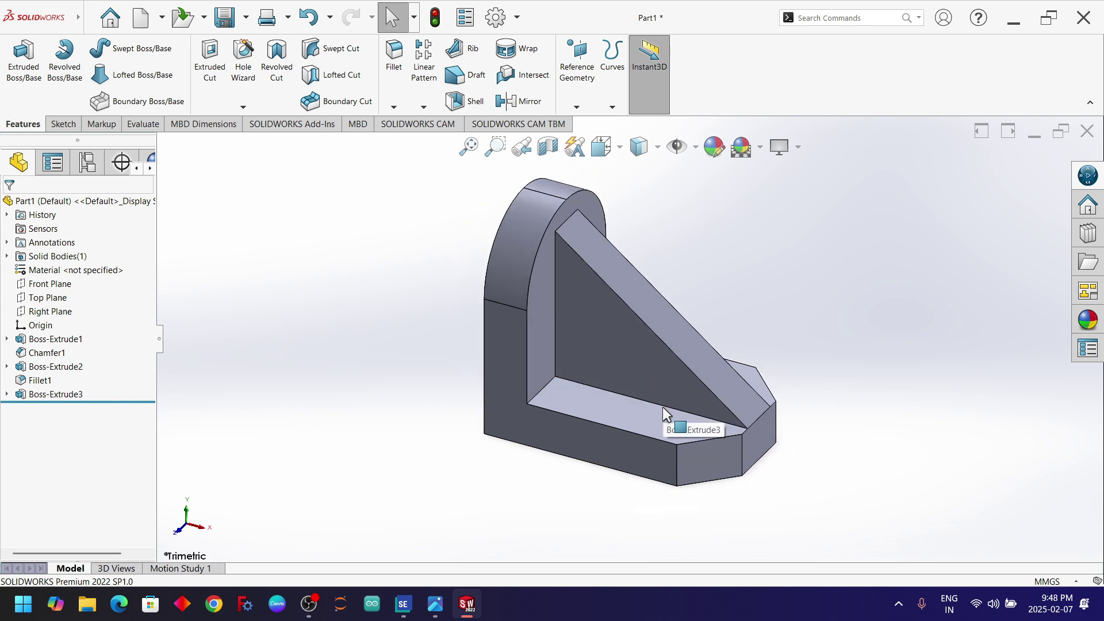
{"action": "mouse_move", "coordinate": [722, 255]}
{"action": "middle_mouse_down"}
{"action": "mouse_move", "coordinate": [636, 350]}
{"action": "mouse_move", "coordinate": [686, 265]}
{"action": "mouse_move", "coordinate": [756, 257]}
{"action": "mouse_move", "coordinate": [630, 320]}
{"action": "mouse_move", "coordinate": [710, 237]}
{"action": "mouse_move", "coordinate": [734, 263]}
{"action": "middle_mouse_up"}
{"action": "key", "text": "alt+Tab"}
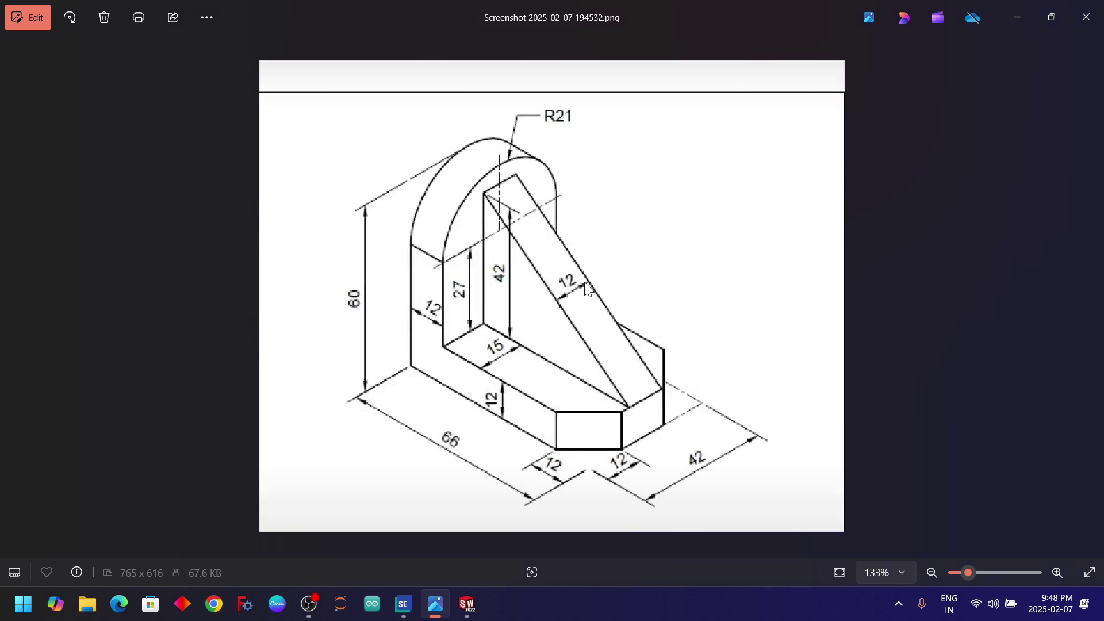
{"action": "key", "text": "alt+Tab"}
{"action": "middle_click_drag", "start_coordinate": [619, 274], "coordinate": [613, 338]}
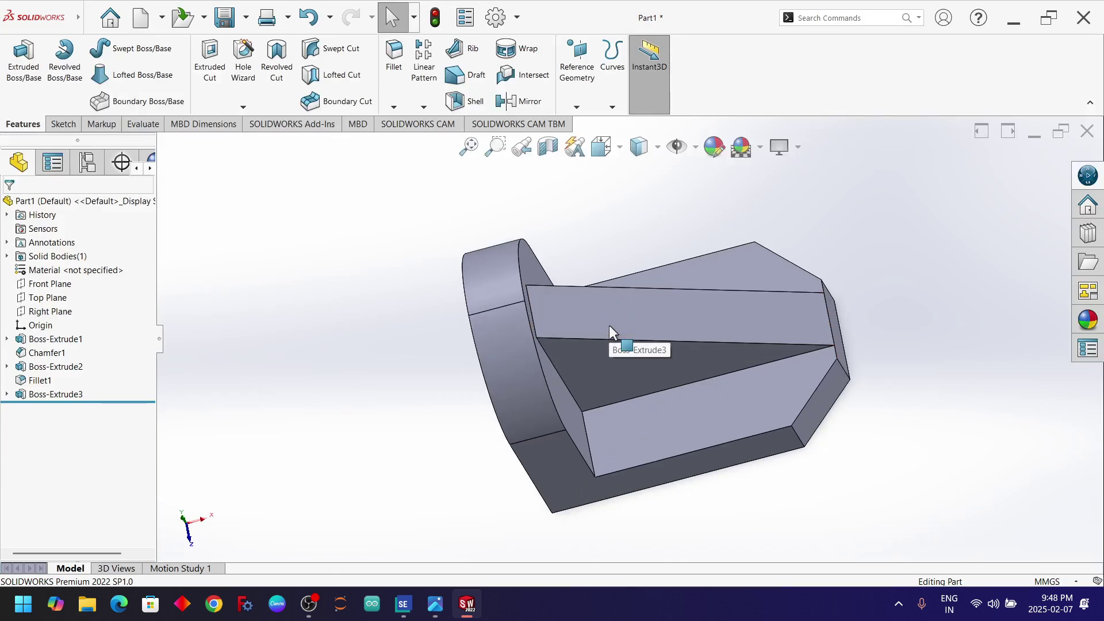
{"action": "scroll", "coordinate": [592, 305], "scroll_direction": "up", "scroll_amount": 3}
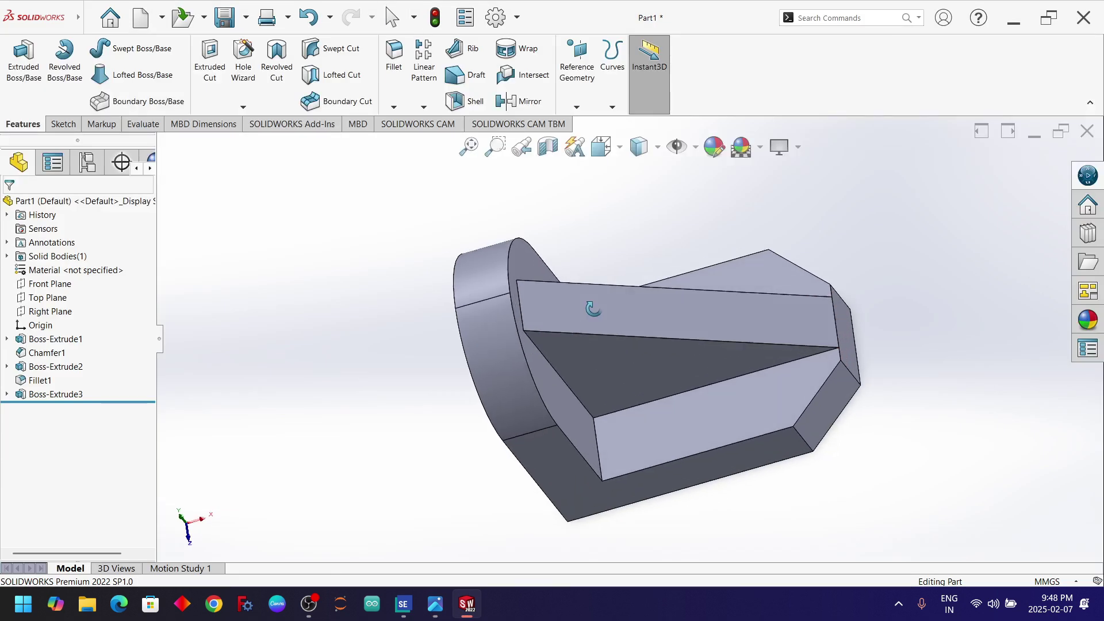
Apply a blue color appearance with RGB 15, 17, 255 to the whole part.
{"action": "left_click", "coordinate": [716, 152]}
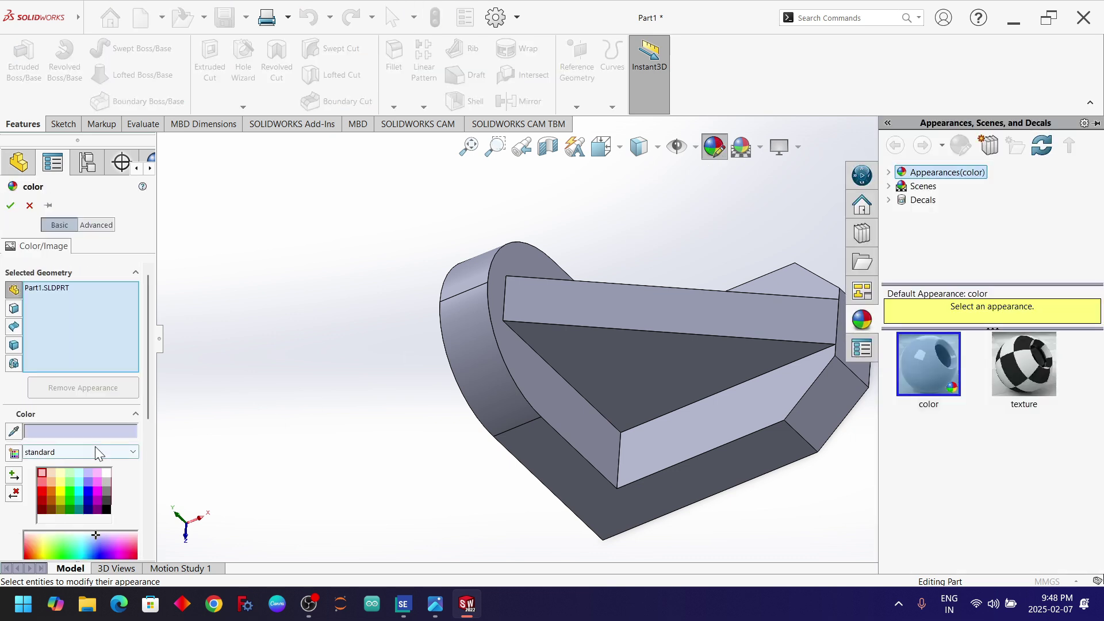
{"action": "left_click", "coordinate": [84, 486]}
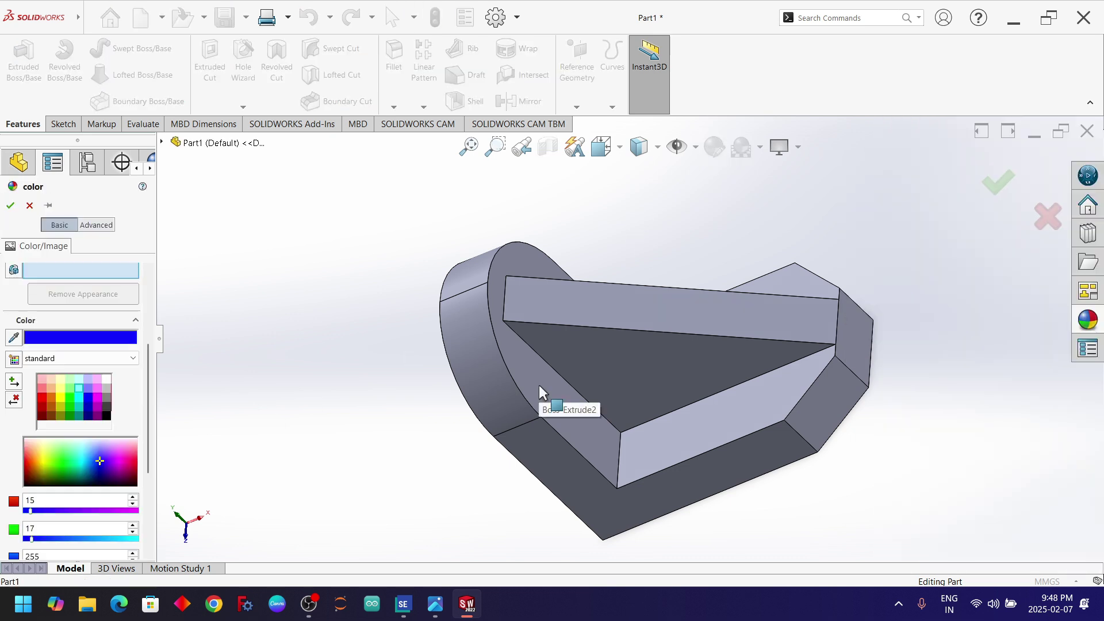
{"action": "left_click", "coordinate": [539, 385]}
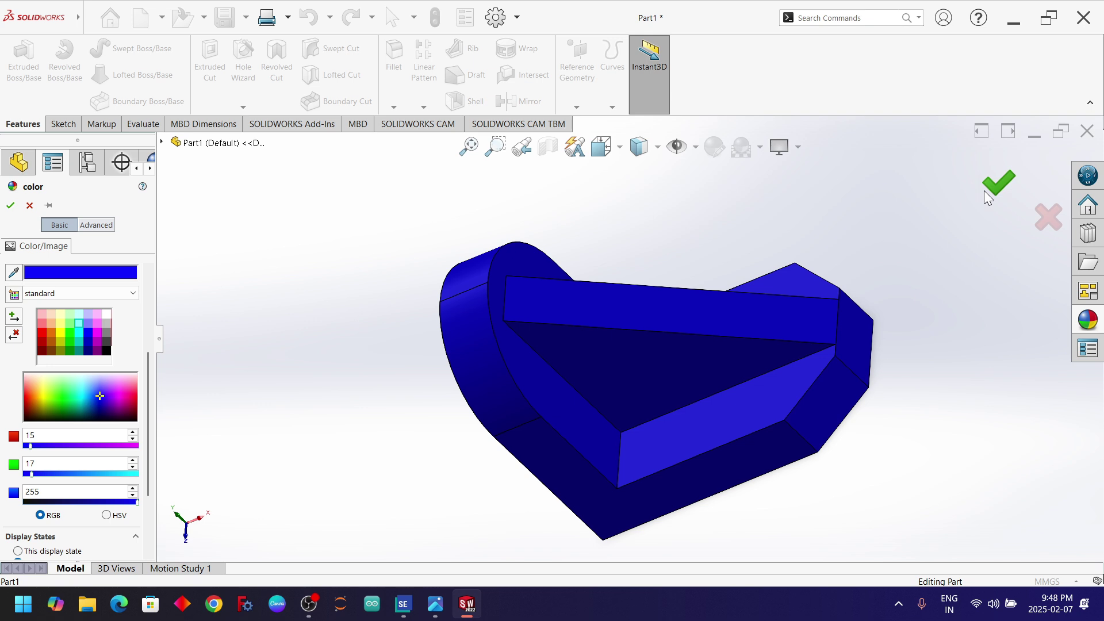
{"action": "left_click", "coordinate": [998, 184]}
{"action": "middle_click_drag", "start_coordinate": [830, 286], "coordinate": [722, 266]}
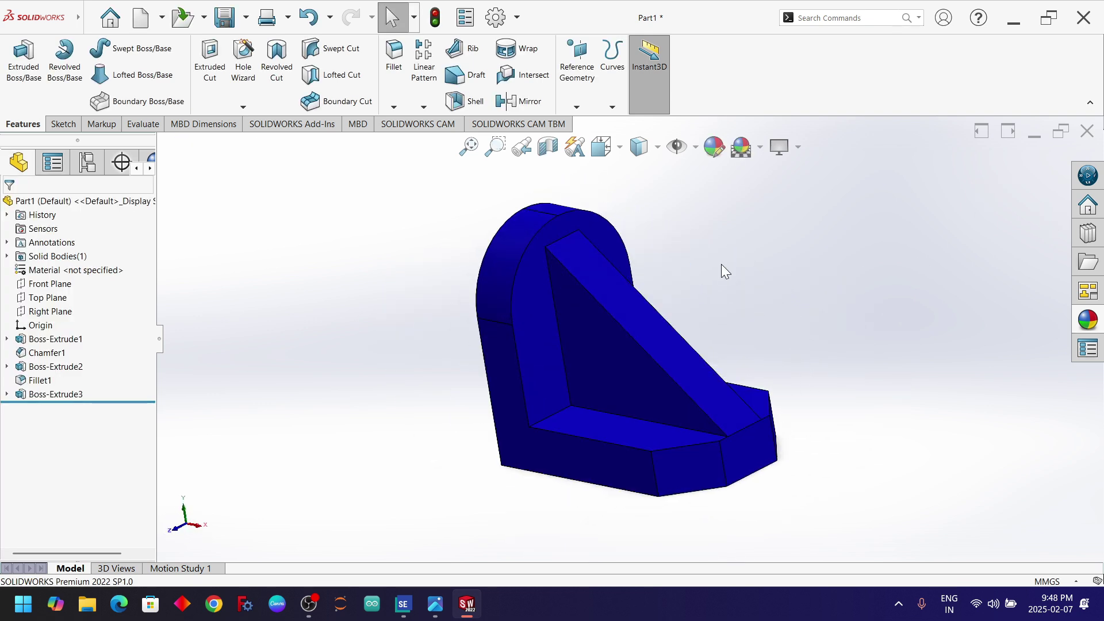